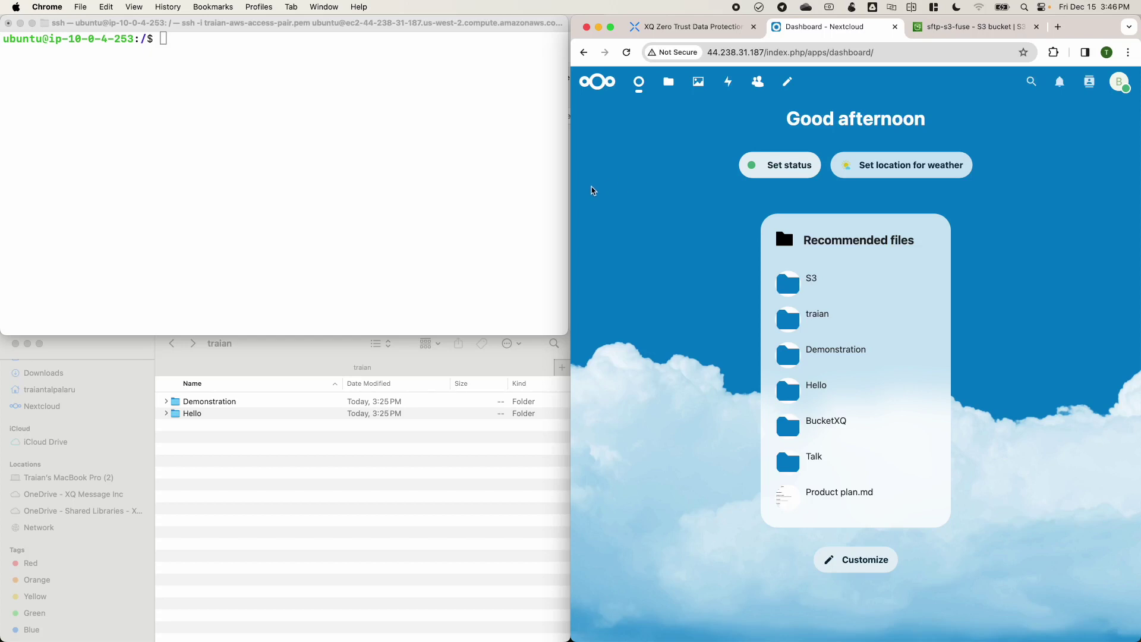
# - Check the sync status in the Nextcloud desktop client
pyautogui.click(306, 134)
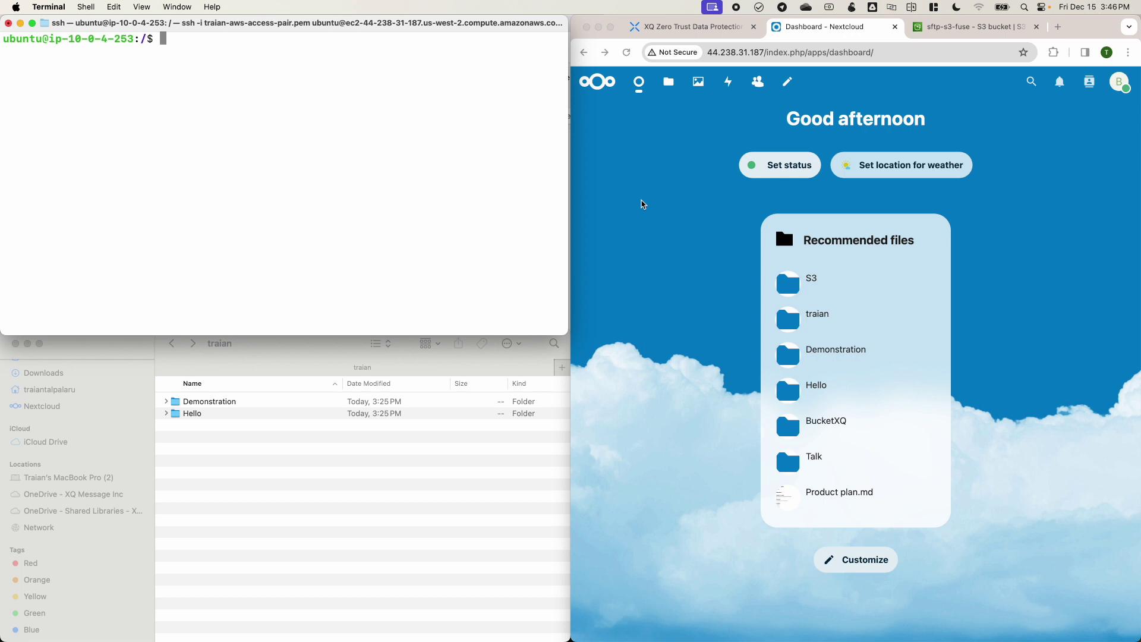
pyautogui.click(272, 523)
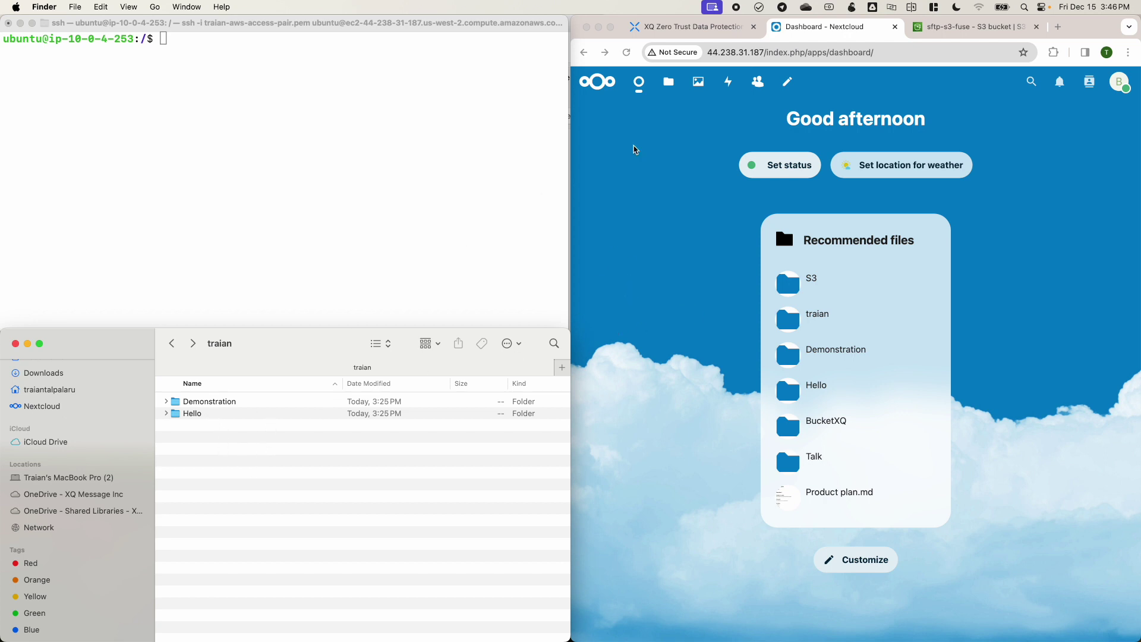
pyautogui.click(759, 9)
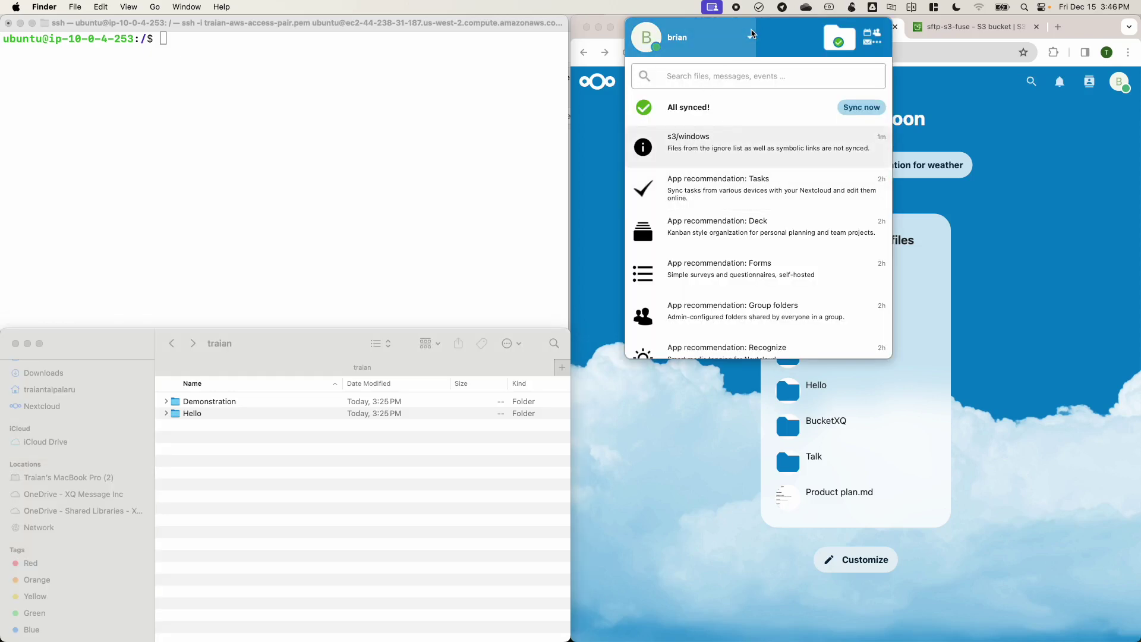
pyautogui.click(760, 9)
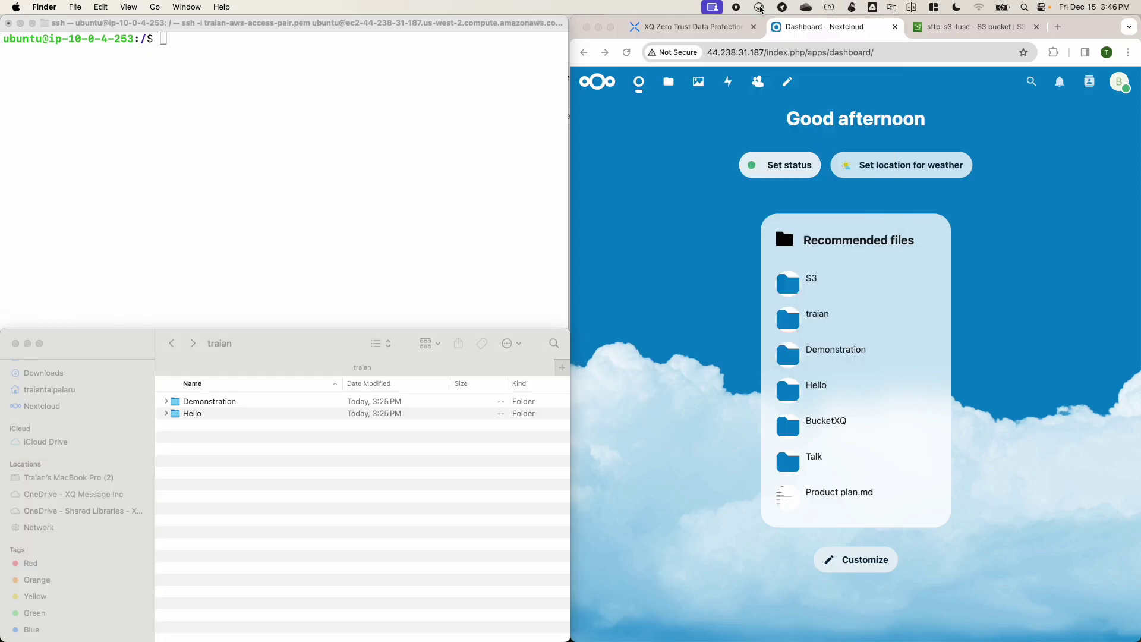
pyautogui.click(354, 469)
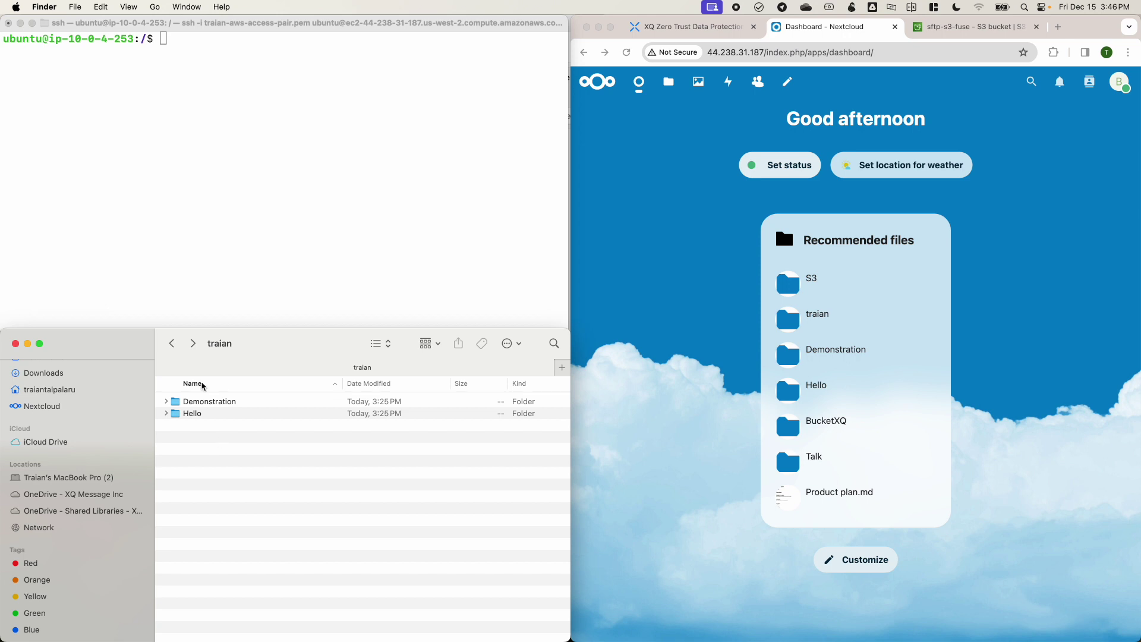
# - Open the S3 folder from the recommended files on the Nextcloud dashboard in Chrome
pyautogui.click(642, 254)
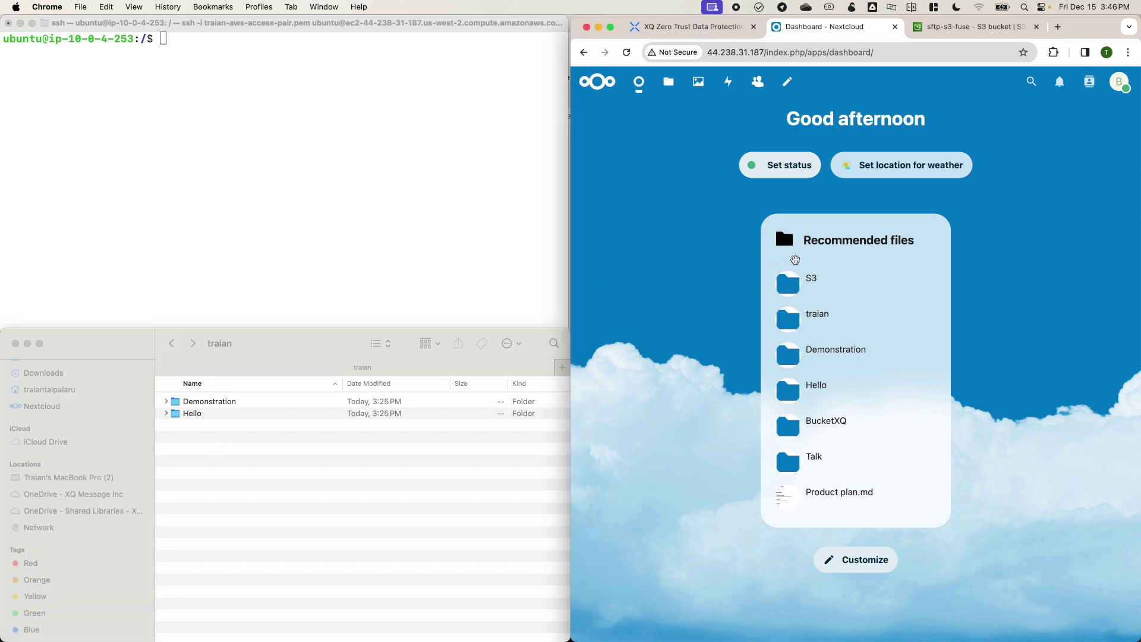
pyautogui.click(819, 284)
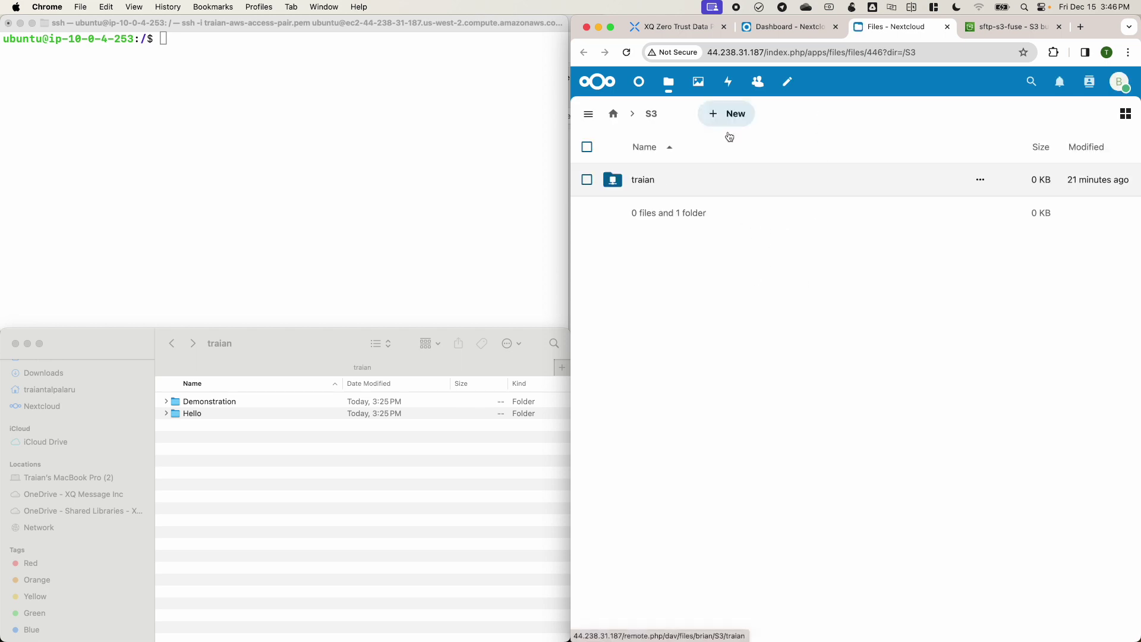
# - View the top-level folder of the sftp-s3-fuse bucket in the Amazon S3 console and open the matching folder in Nextcloud
pyautogui.click(986, 27)
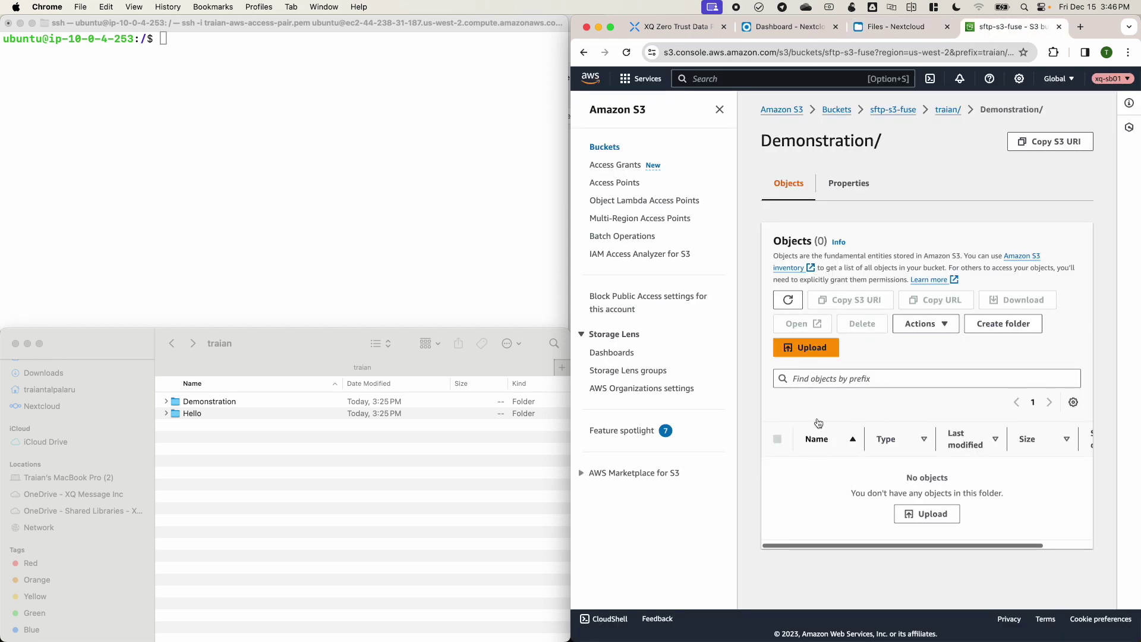
pyautogui.click(909, 111)
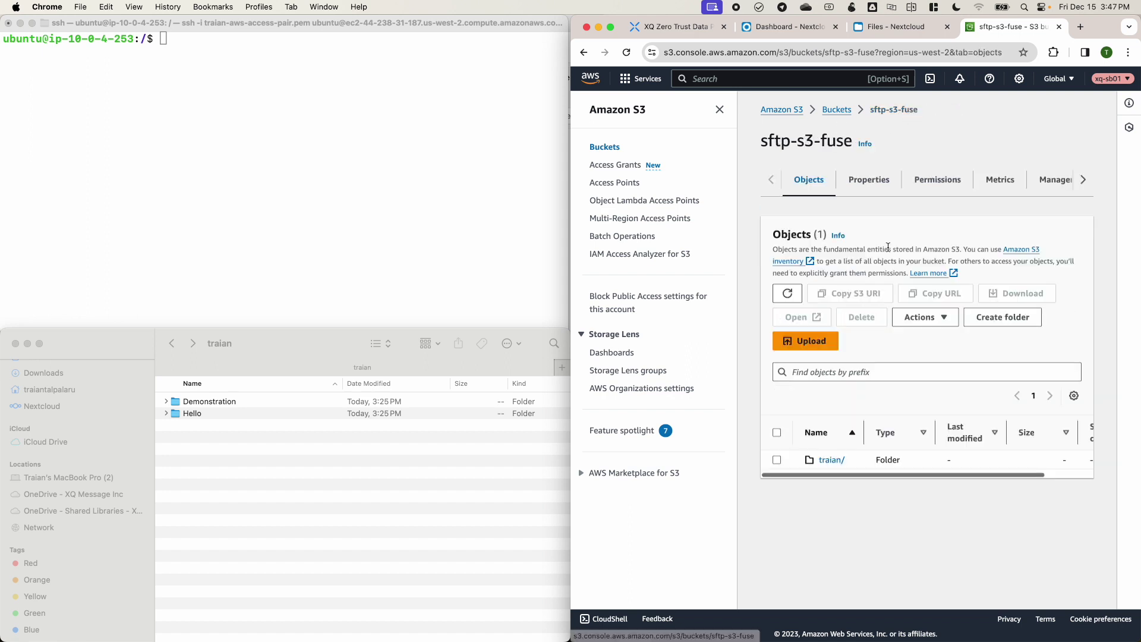
pyautogui.click(832, 461)
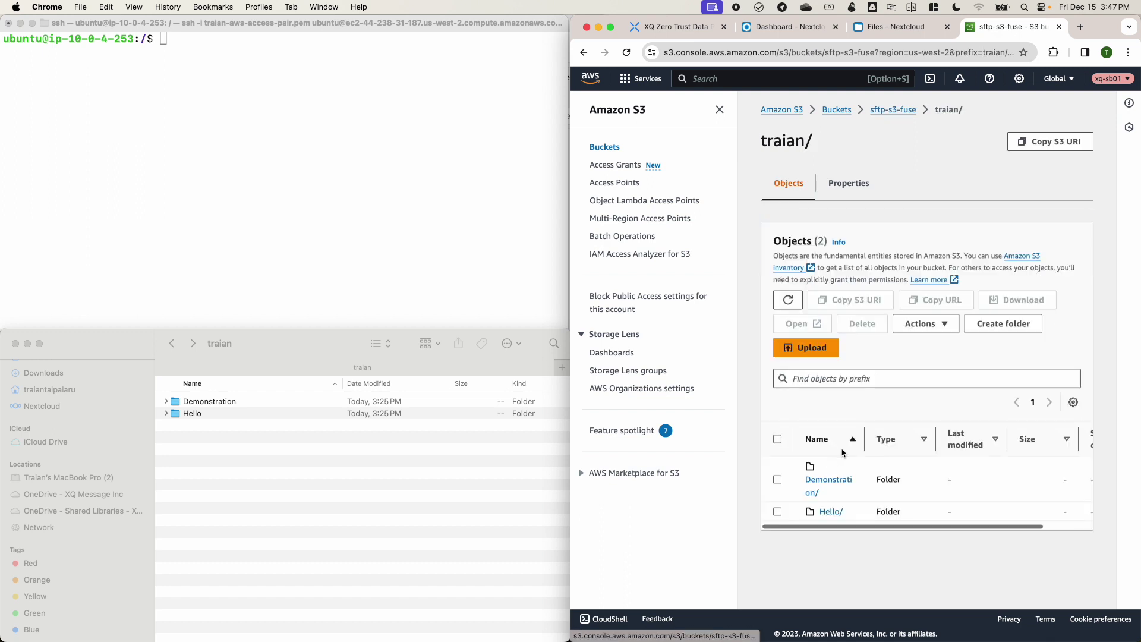
pyautogui.click(899, 29)
pyautogui.click(644, 180)
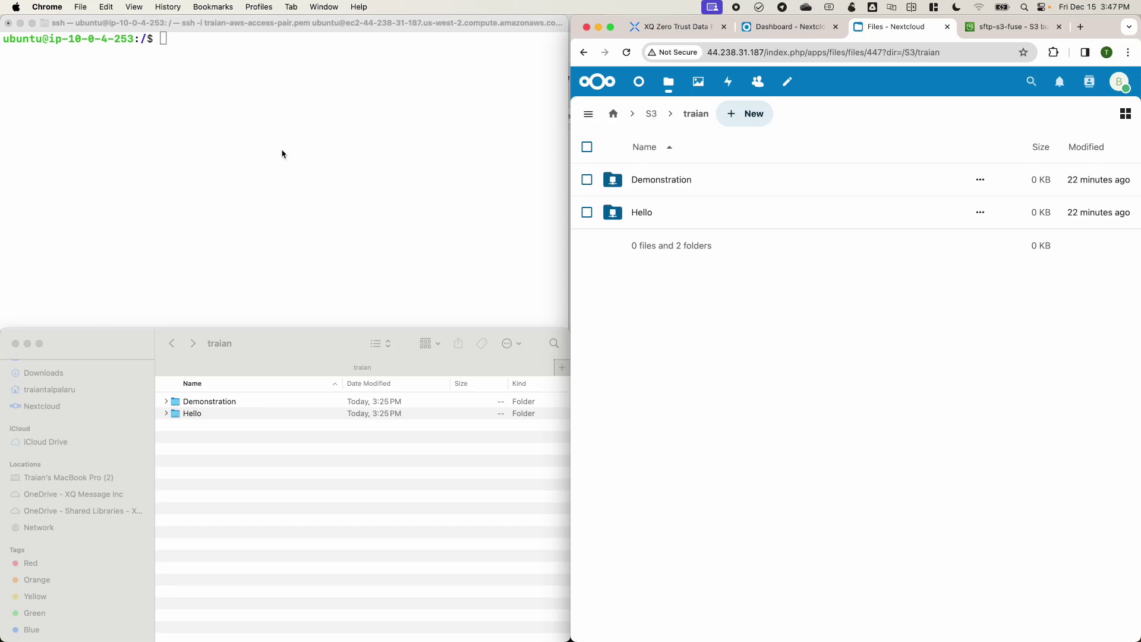
# - Switch to Terminal, view /etc/fstab with sudo vi for the bucket's mount entry, and quit the editor
pyautogui.click(220, 114)
pyautogui.write('s')
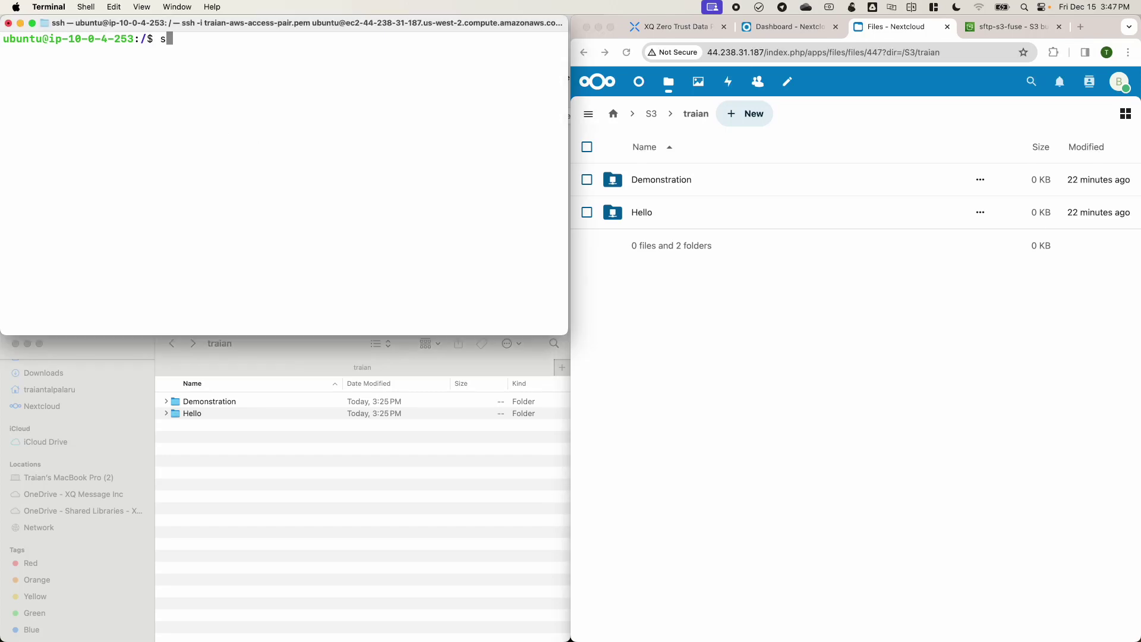
pyautogui.write('udo vi /etc/fstab')
pyautogui.press('Return')
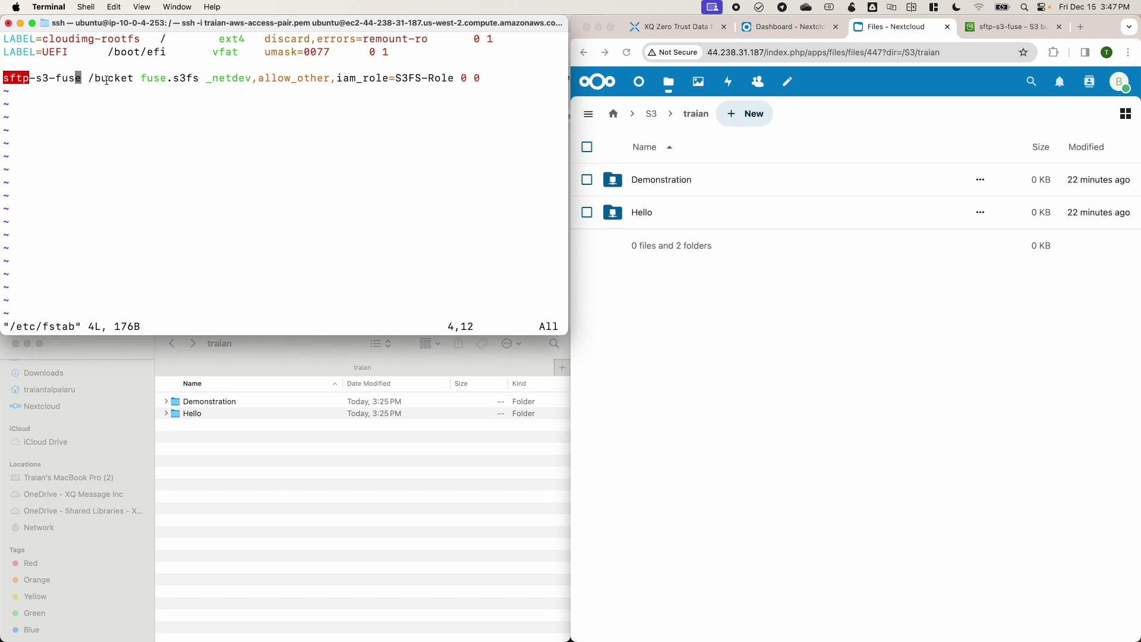
pyautogui.write(':q')
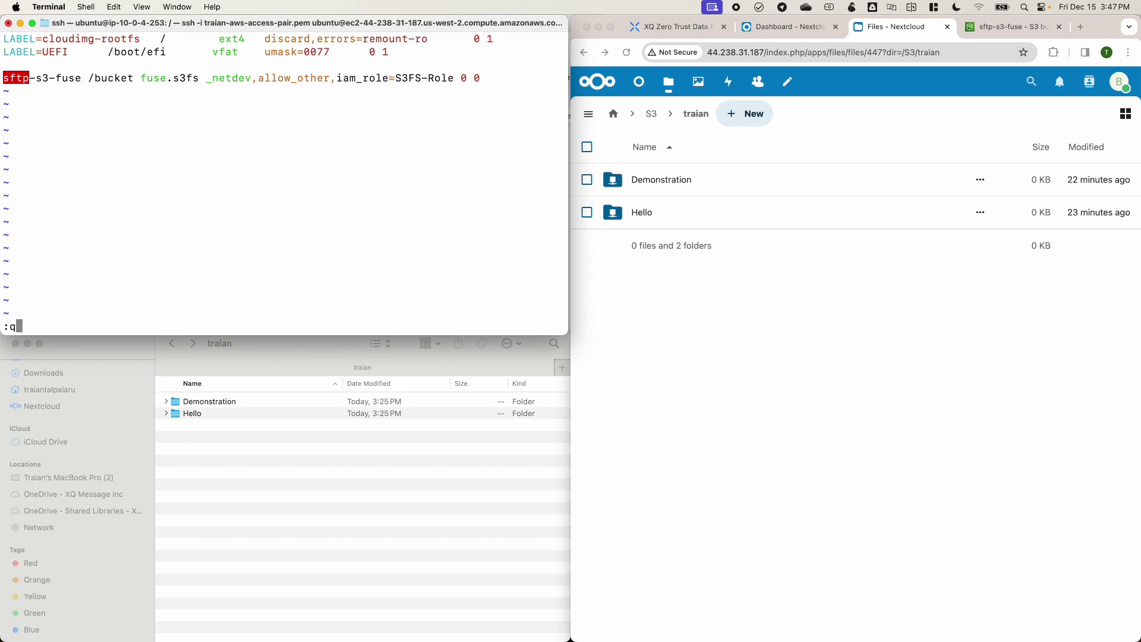
pyautogui.press('Return')
# - List the root directory, change into bucket and list its contents, then clear the terminal
pyautogui.write('ls')
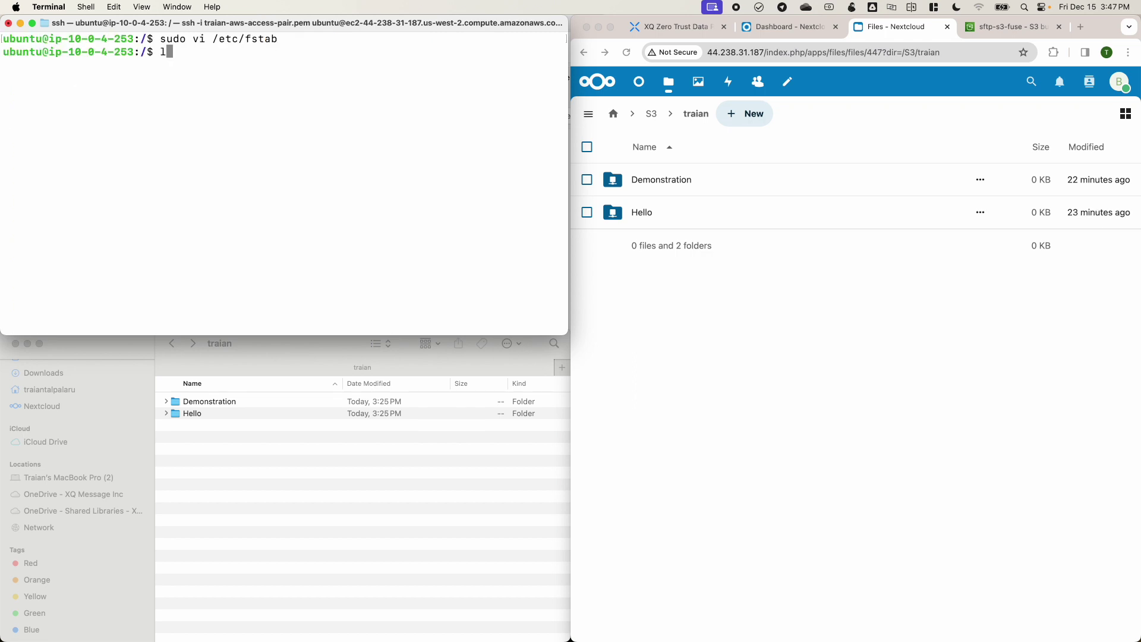
pyautogui.press('Return')
pyautogui.write('cd bucket')
pyautogui.press('Return')
pyautogui.write('ls')
pyautogui.press('Return')
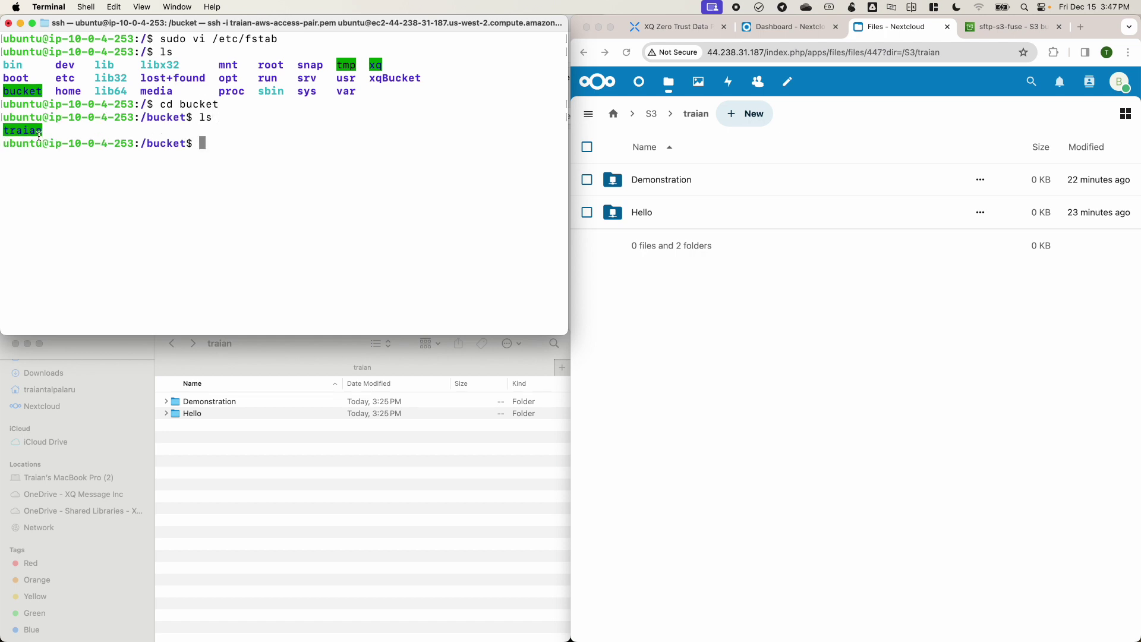
pyautogui.write('clear')
pyautogui.press('Return')
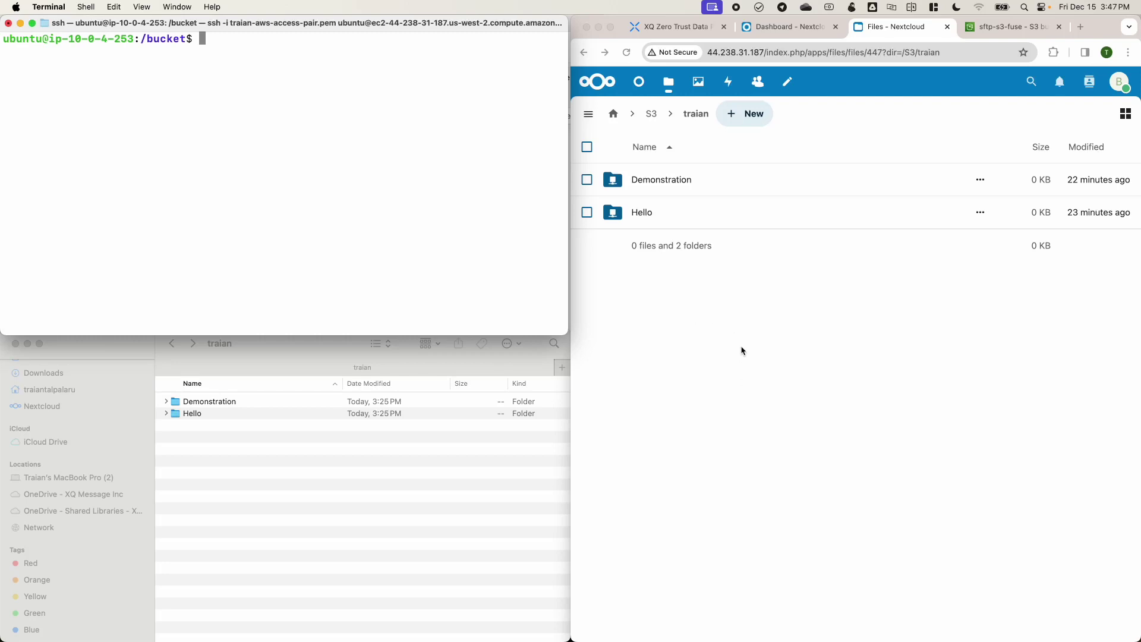
# - Open Nextcloud's app management page in Chrome and search it for "extern" to find the External storage support app
pyautogui.click(1118, 73)
pyautogui.click(1118, 82)
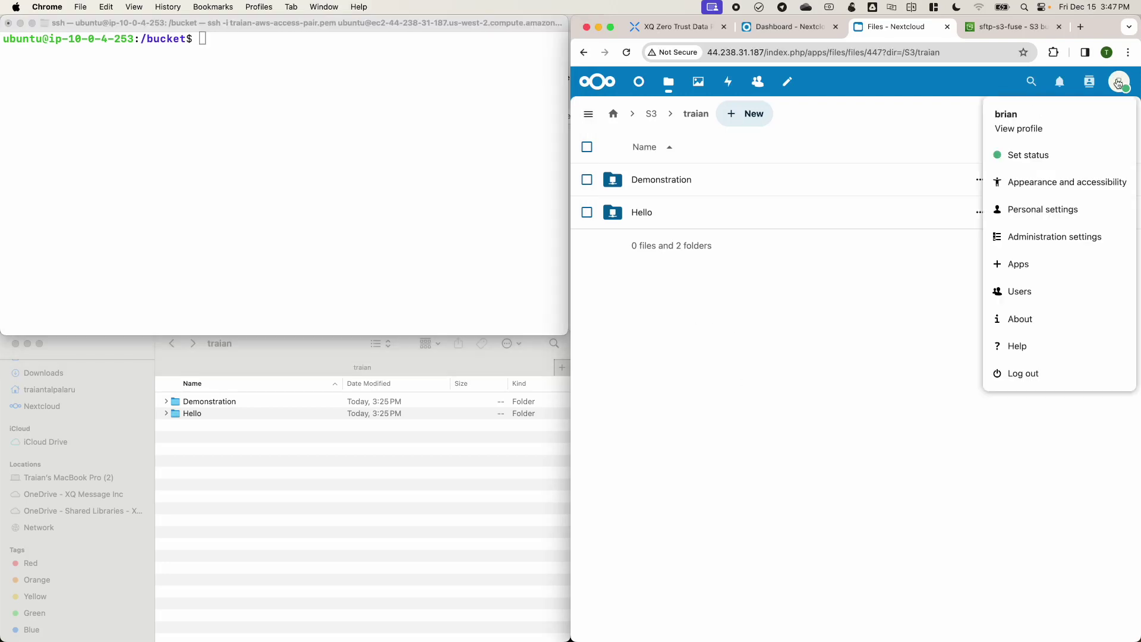
pyautogui.click(1017, 265)
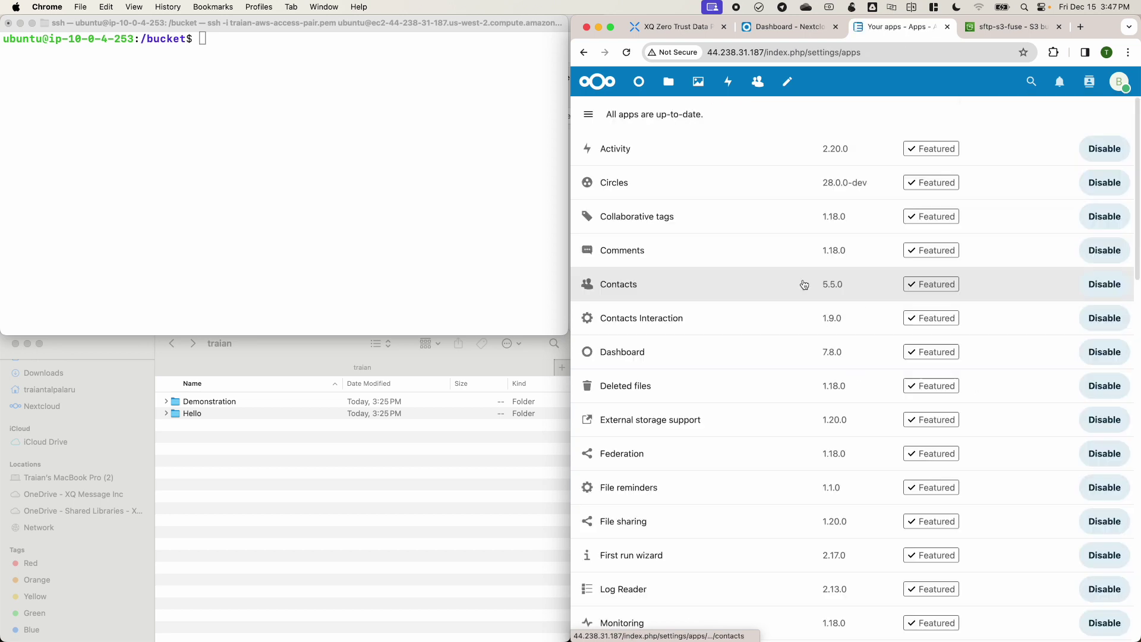
pyautogui.press('super+f')
pyautogui.write('extern')
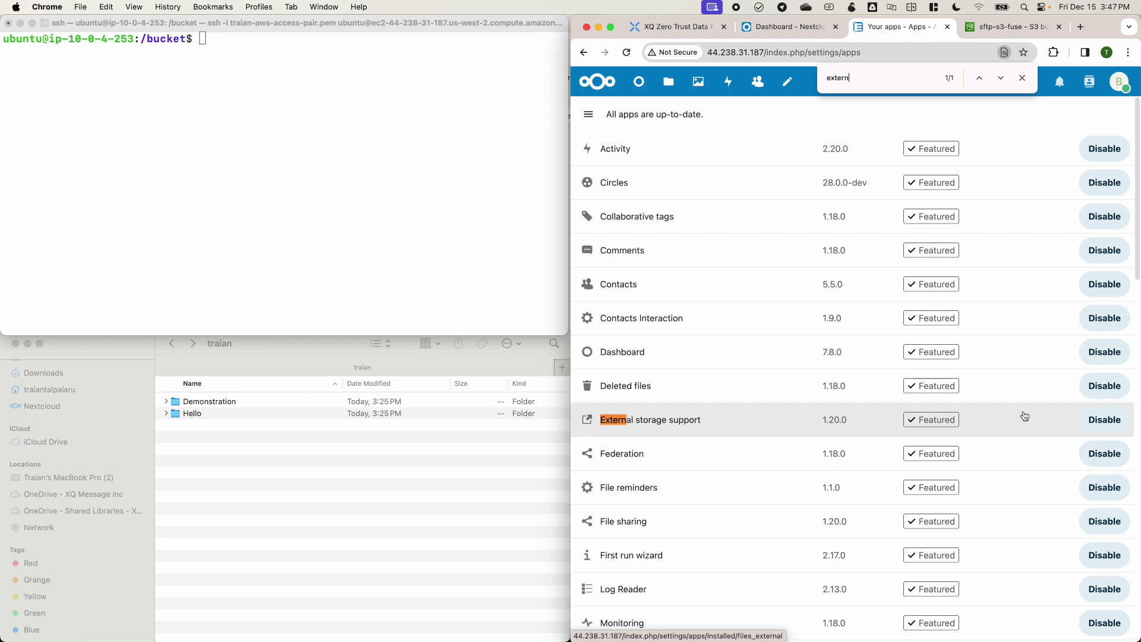
pyautogui.click(1022, 77)
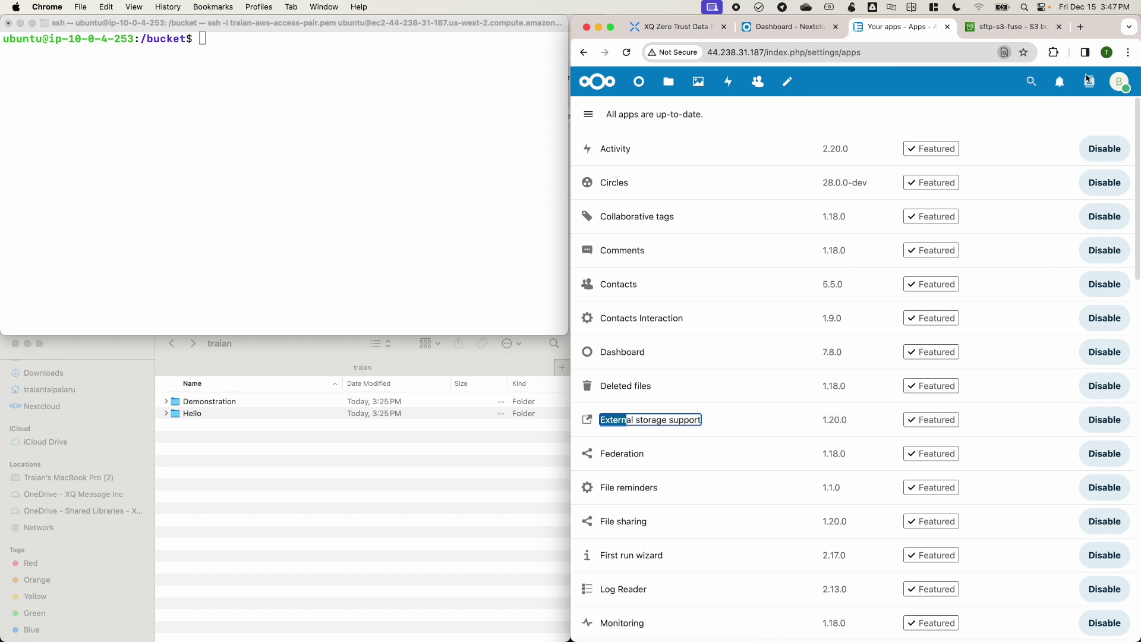
# - Open the External storage page in Nextcloud's administration settings to examine the configured storage mounts
pyautogui.click(1117, 82)
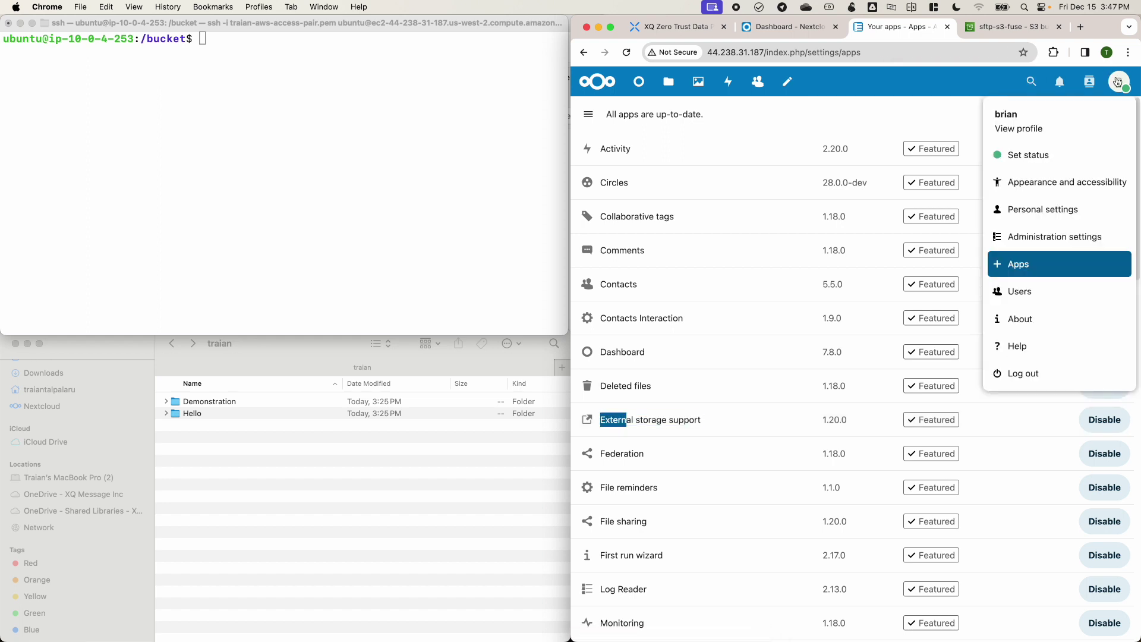
pyautogui.click(1055, 237)
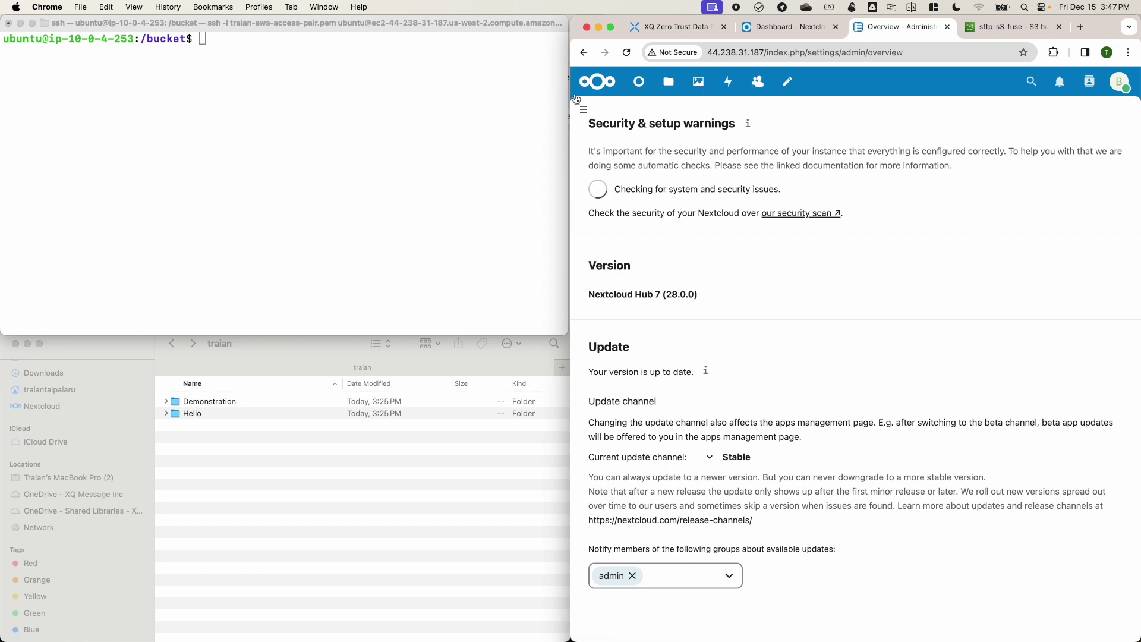
pyautogui.click(582, 108)
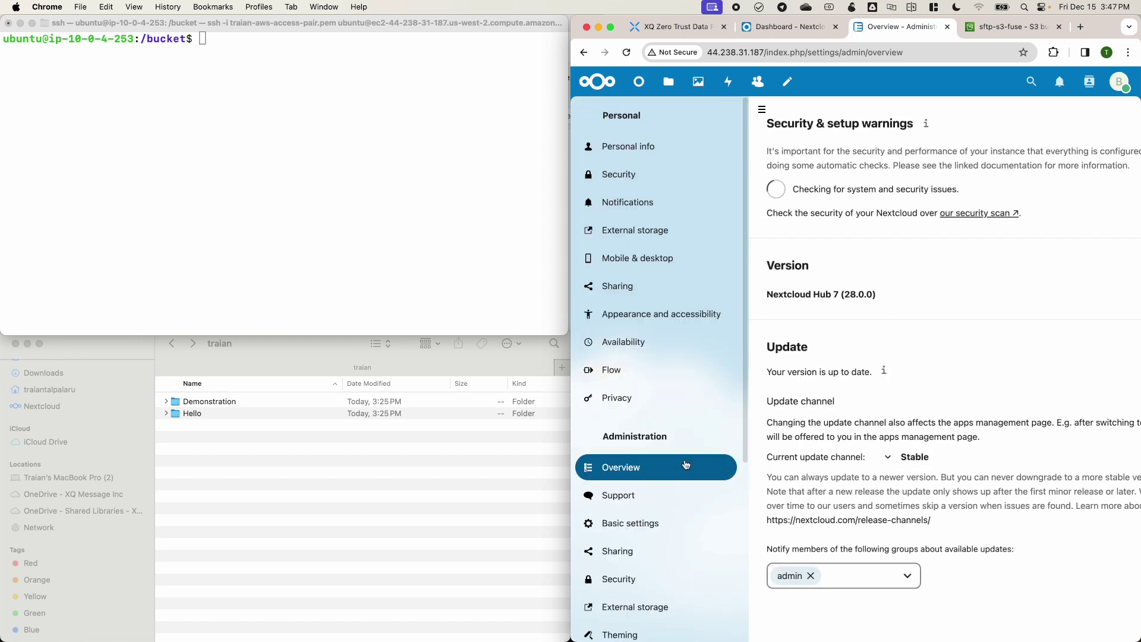
pyautogui.click(632, 606)
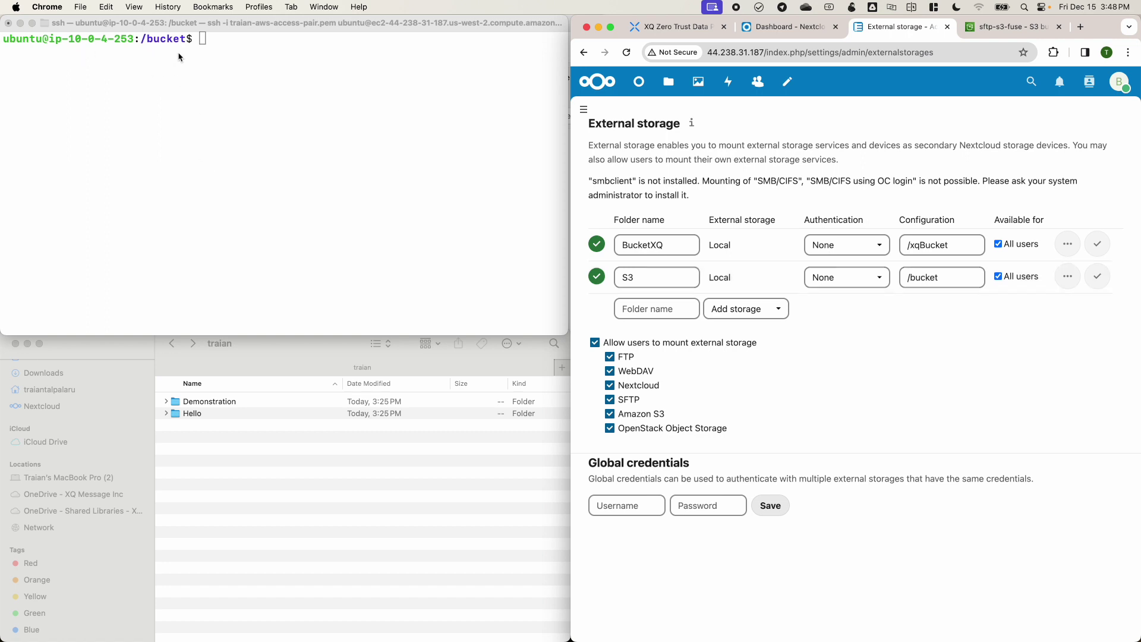
# - Return to Nextcloud Files and open the subfolder inside the S3 folder
pyautogui.click(669, 81)
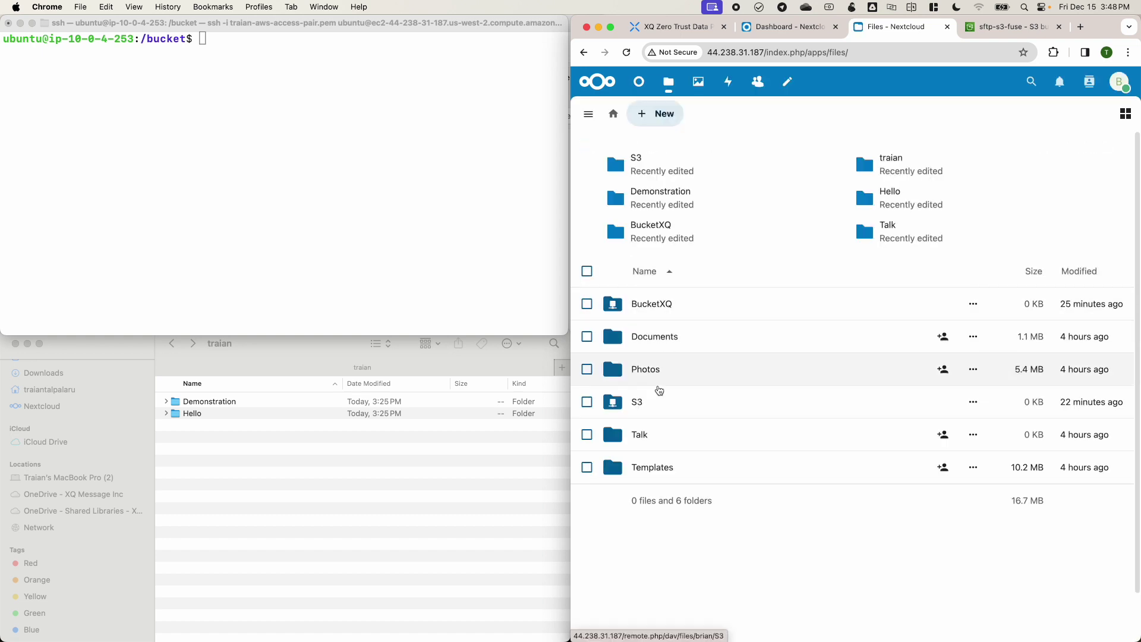
pyautogui.click(637, 402)
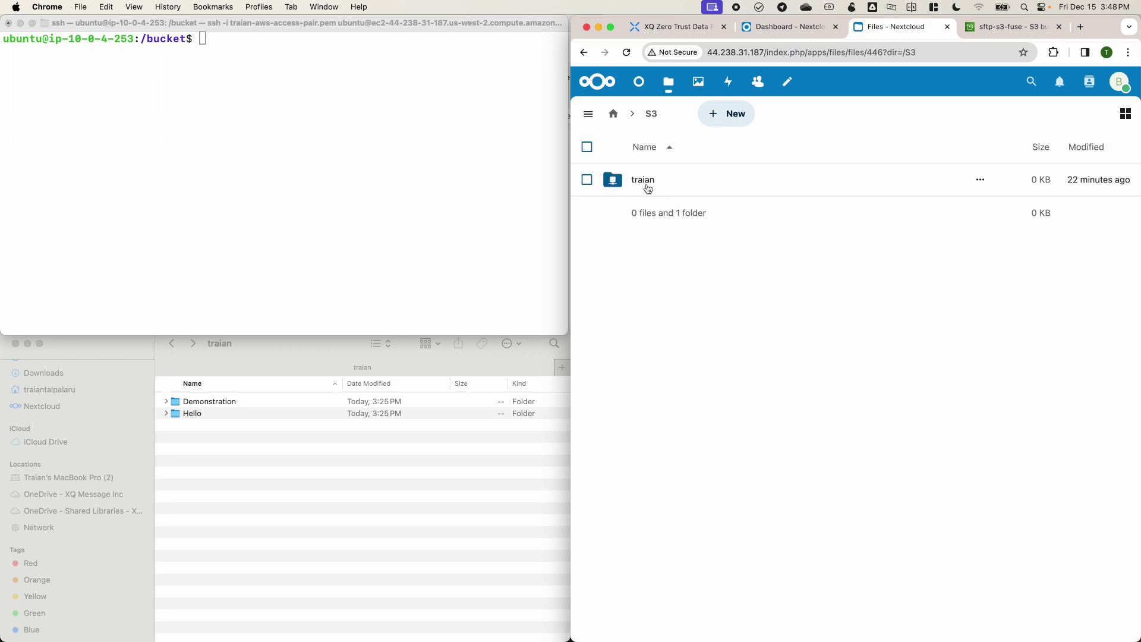
pyautogui.click(644, 180)
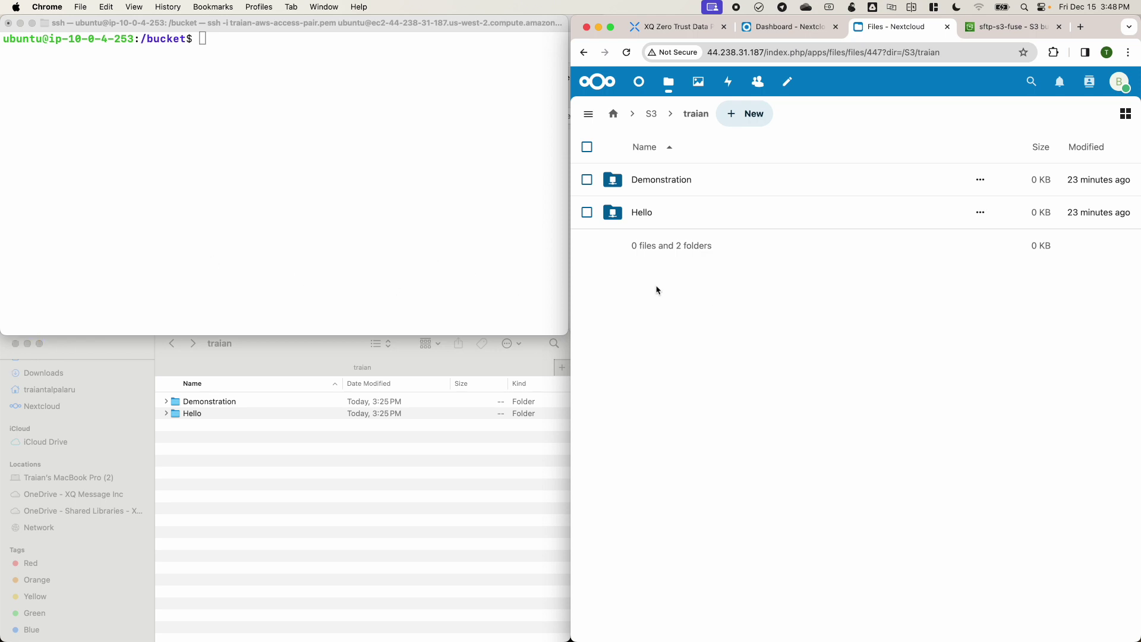
# - Switch to Vault and connect a Local Folder service to the Hello folder within Nextcloud's S3 folder
pyautogui.press('super+Tab')
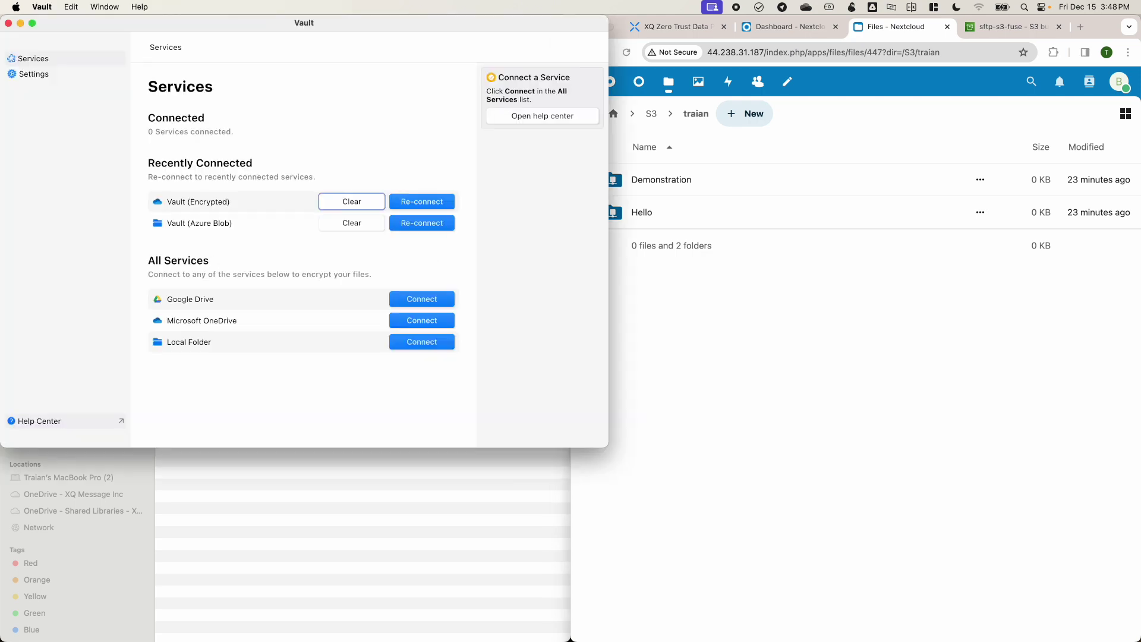
pyautogui.click(402, 347)
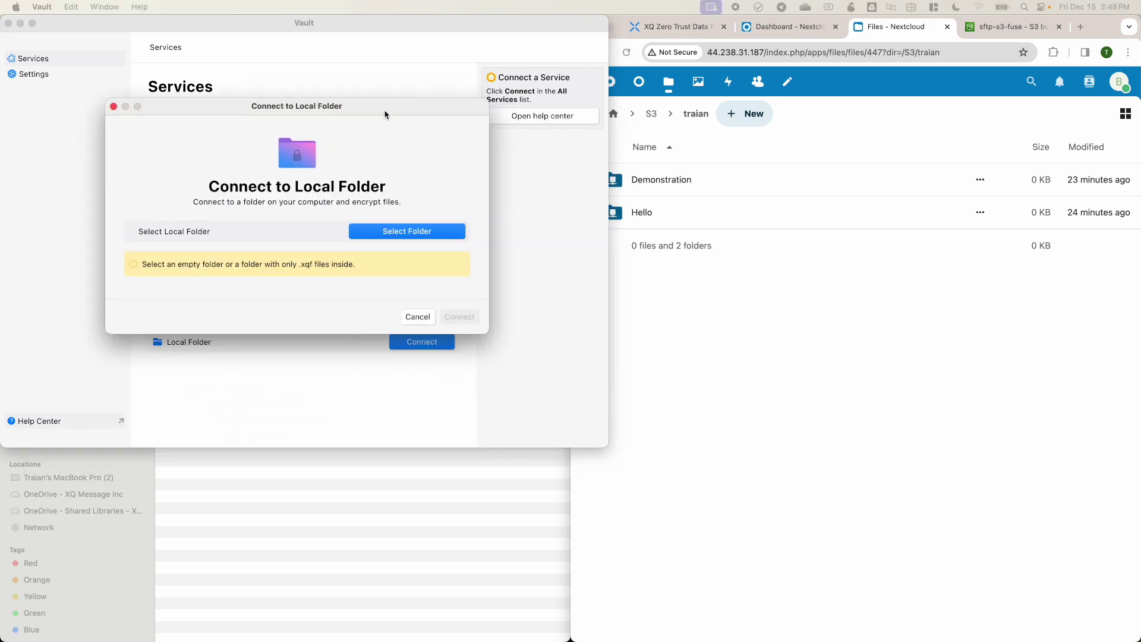
pyautogui.click(387, 233)
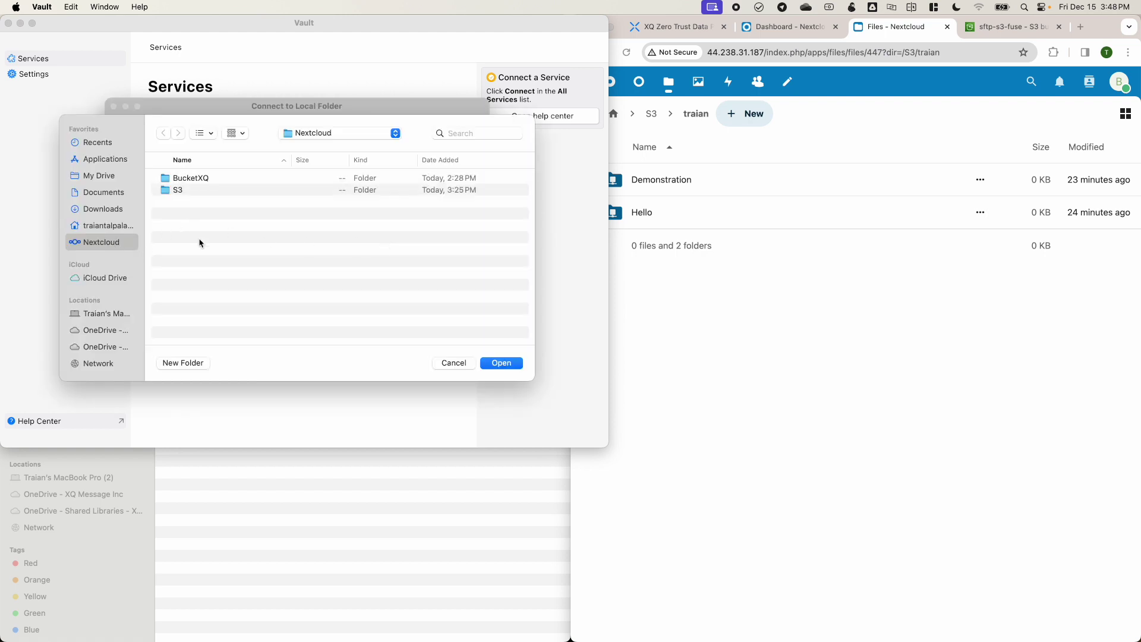
pyautogui.doubleClick(182, 191)
pyautogui.doubleClick(186, 180)
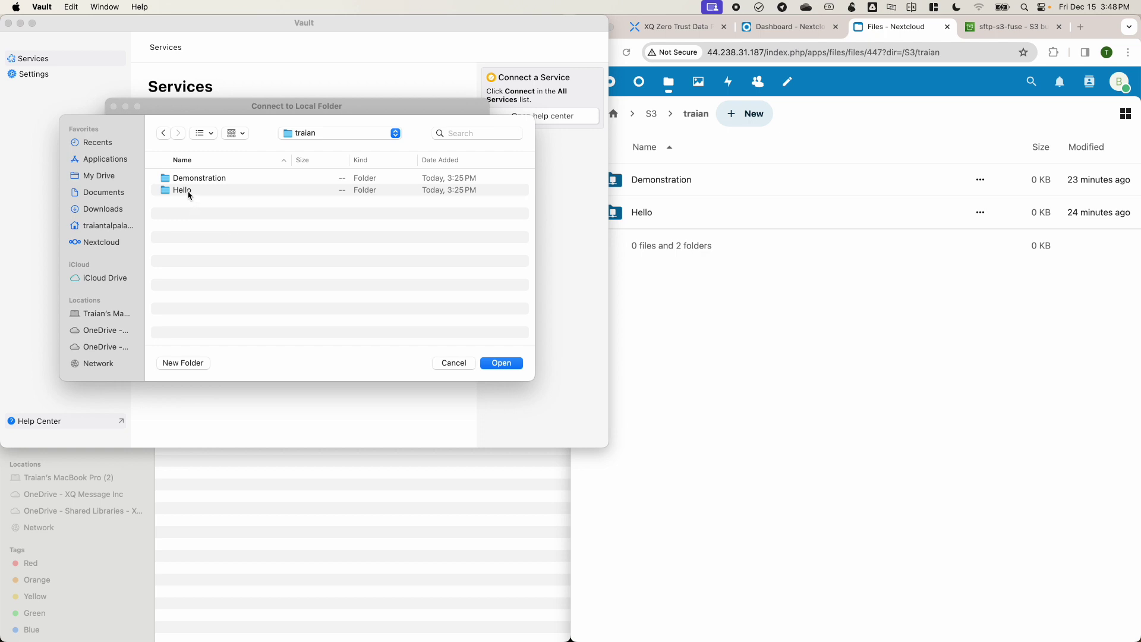
pyautogui.click(190, 192)
pyautogui.click(501, 363)
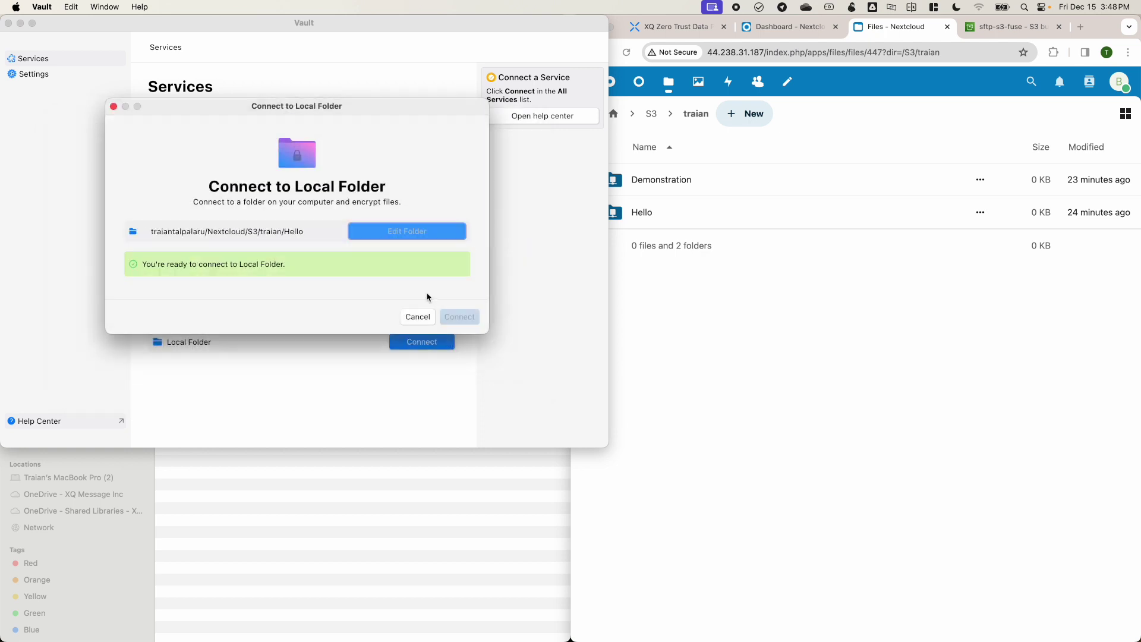
pyautogui.click(460, 318)
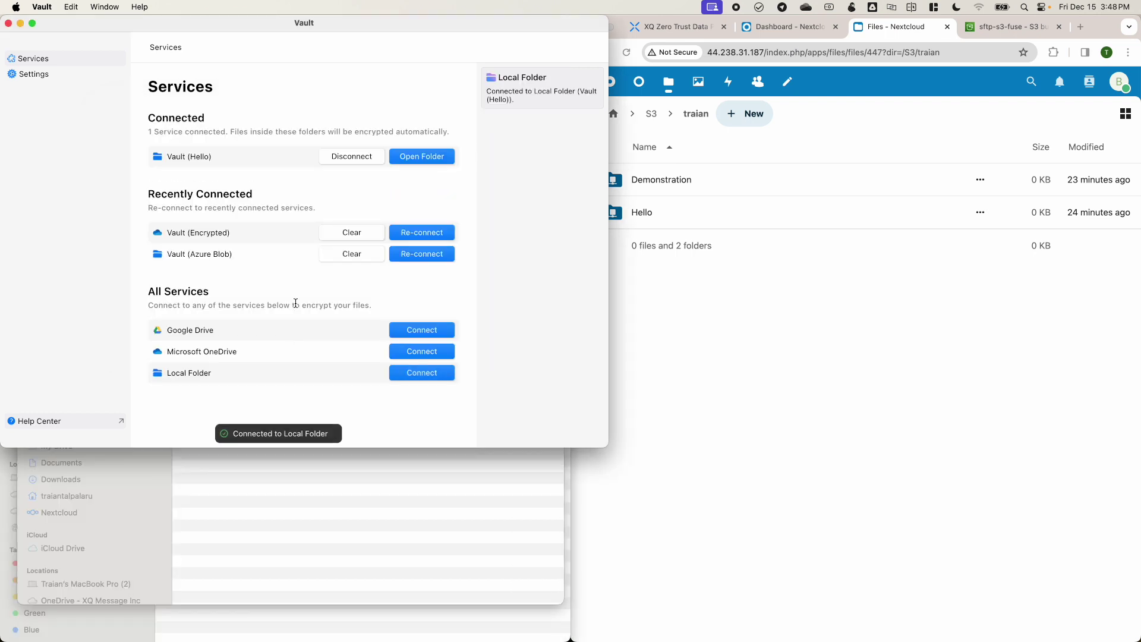
# - Open the connected Vault (Hello) folder and move its window up over the Vault window
pyautogui.click(428, 159)
pyautogui.moveTo(275, 363); pyautogui.dragTo(258, 96)
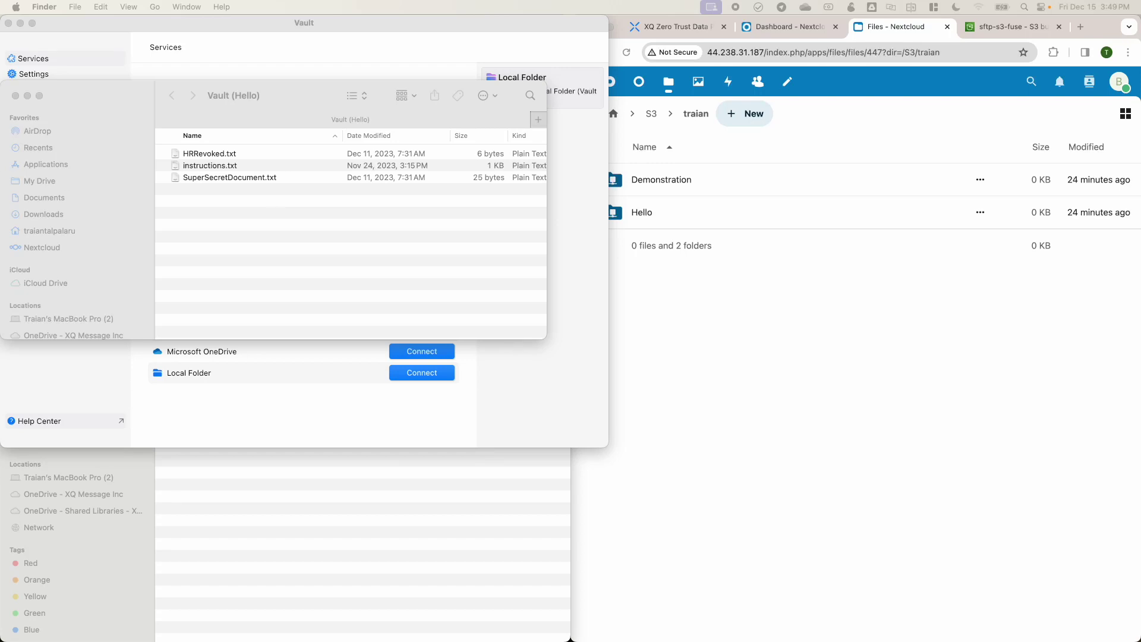
# - Close the Vault (Hello) file window and open the Hello folder in Nextcloud Files to examine the encrypted files
pyautogui.click(16, 96)
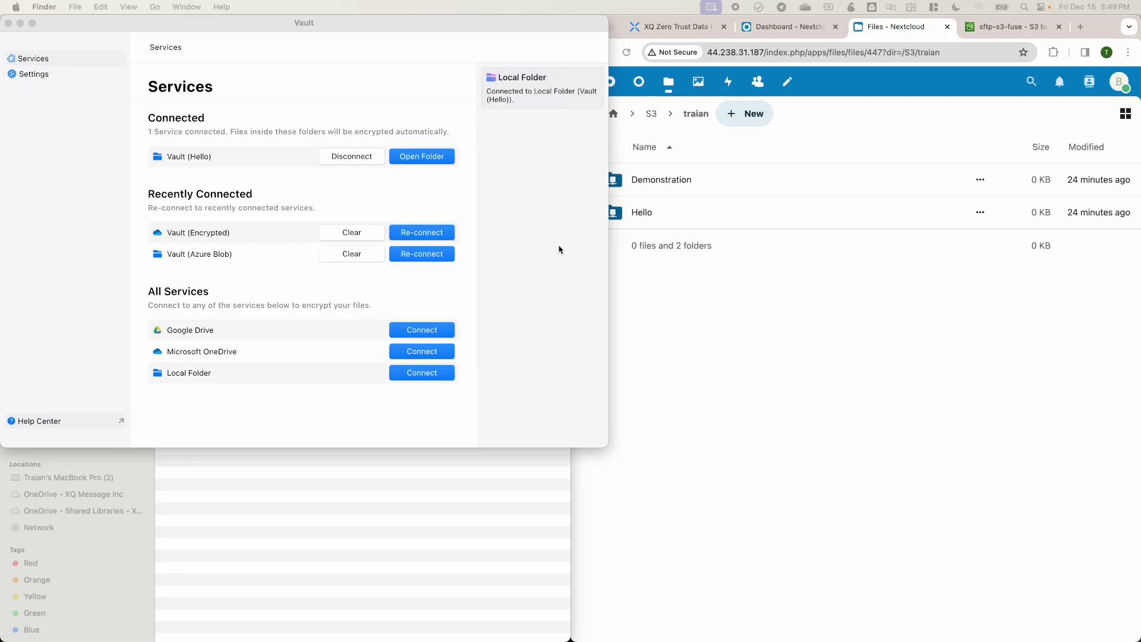
pyautogui.click(715, 339)
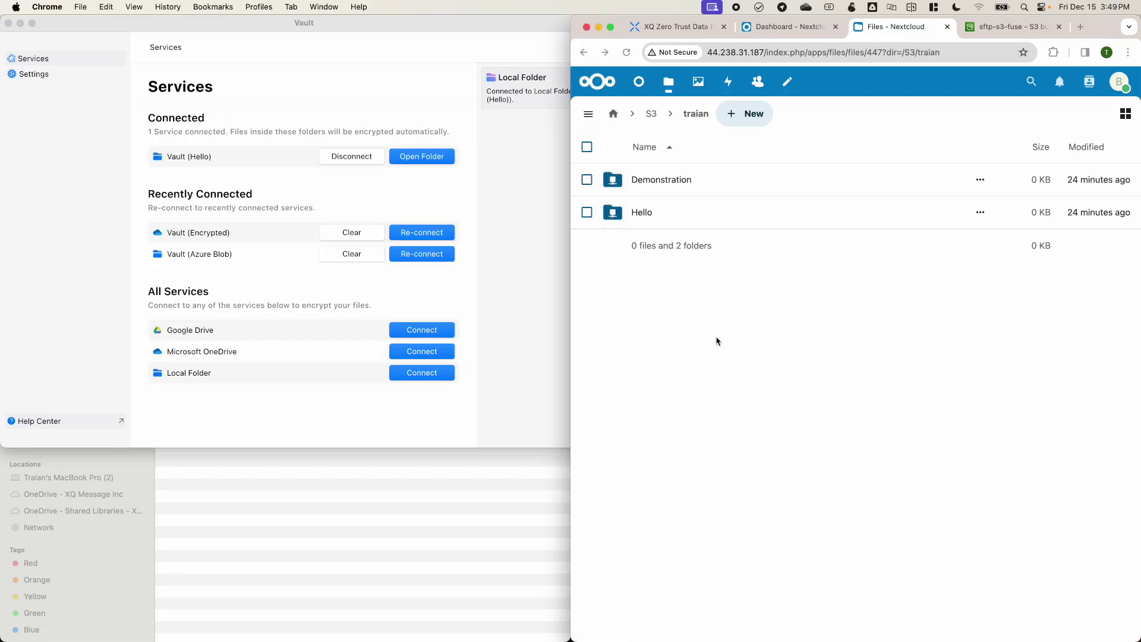
pyautogui.click(641, 215)
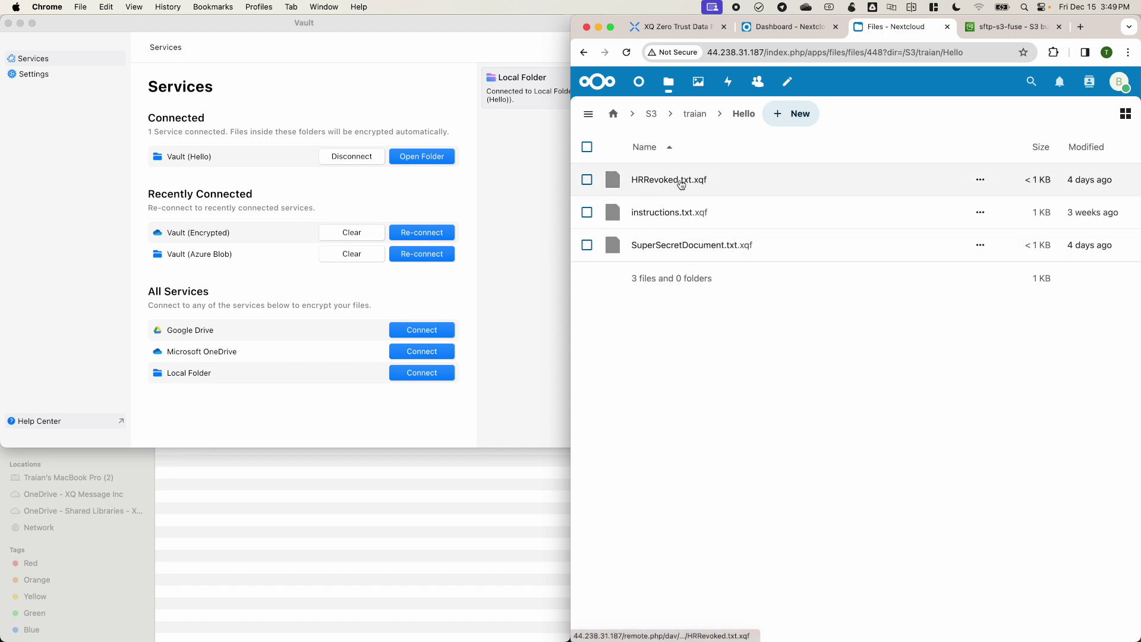
pyautogui.press('super+shift+4')
pyautogui.moveTo(680, 162); pyautogui.dragTo(838, 301)
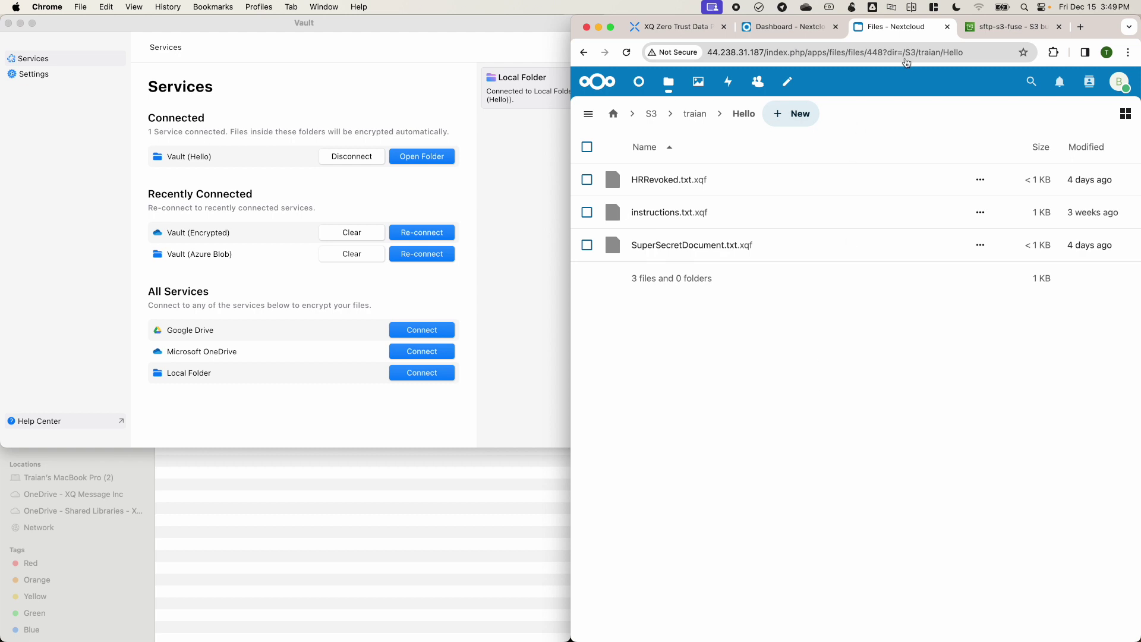
# - Switch to the sftp-s3-fuse bucket in the S3 console and open the Hello/ folder to examine its objects
pyautogui.click(977, 30)
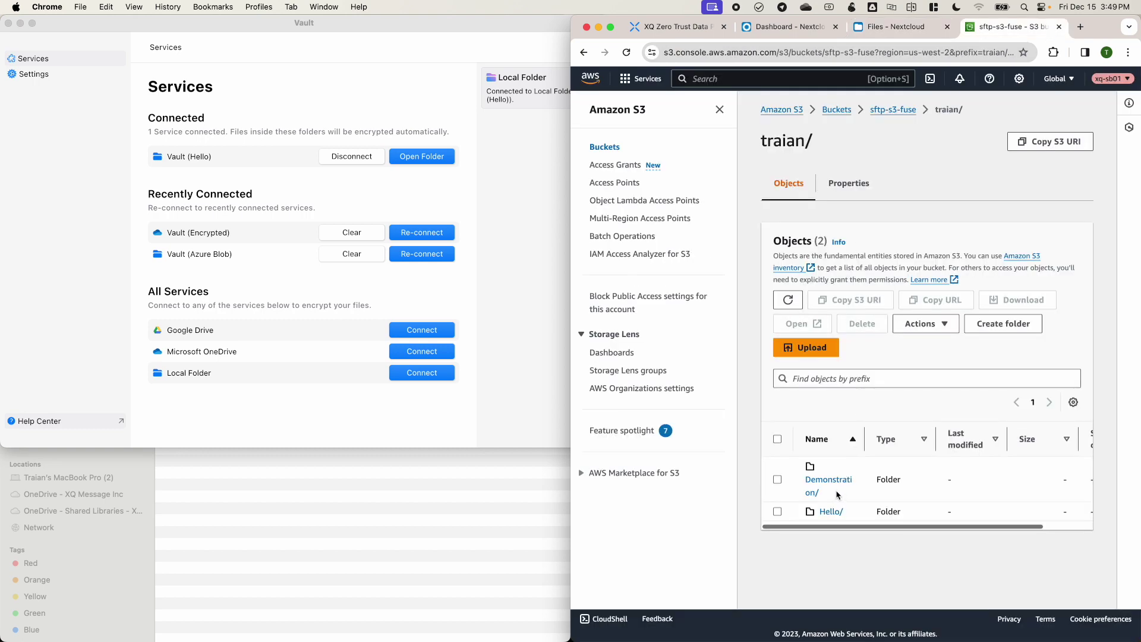
pyautogui.click(832, 511)
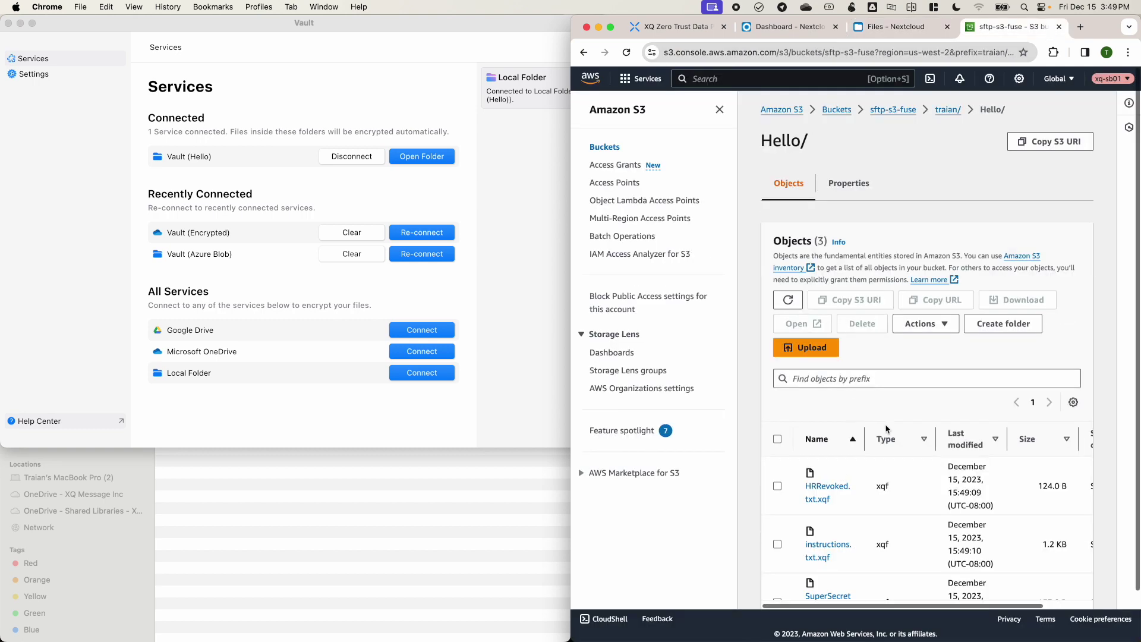
pyautogui.scroll(-2, 809, 446)
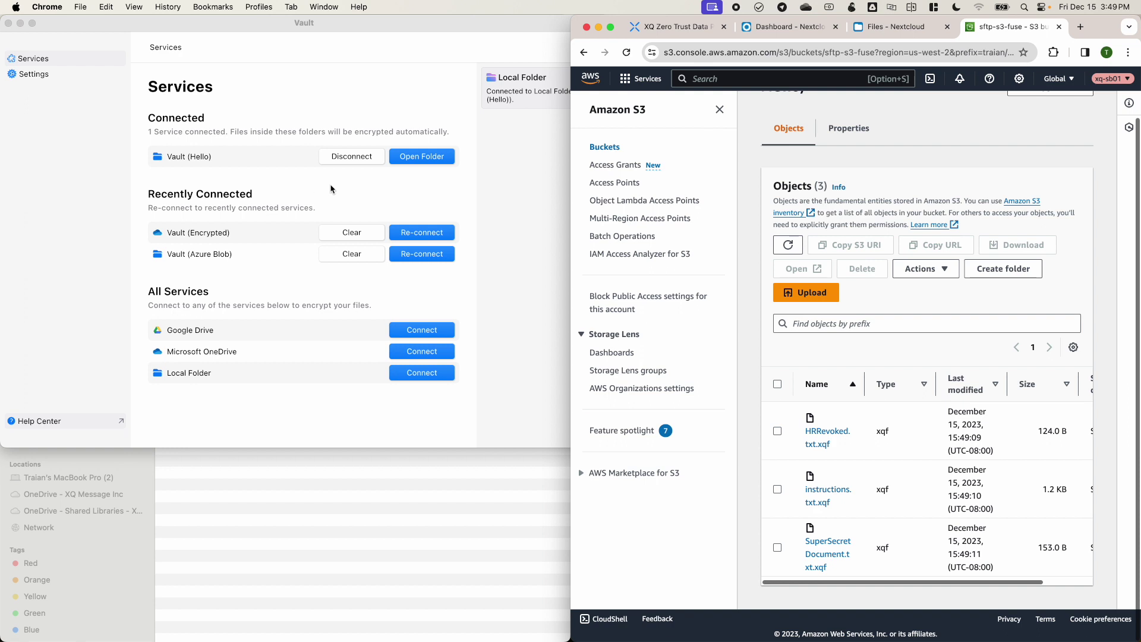
# - Open Communications in the XQ management portal and bring up the details of the newest HRRevoked.txt entry to examine its activity log
pyautogui.click(678, 29)
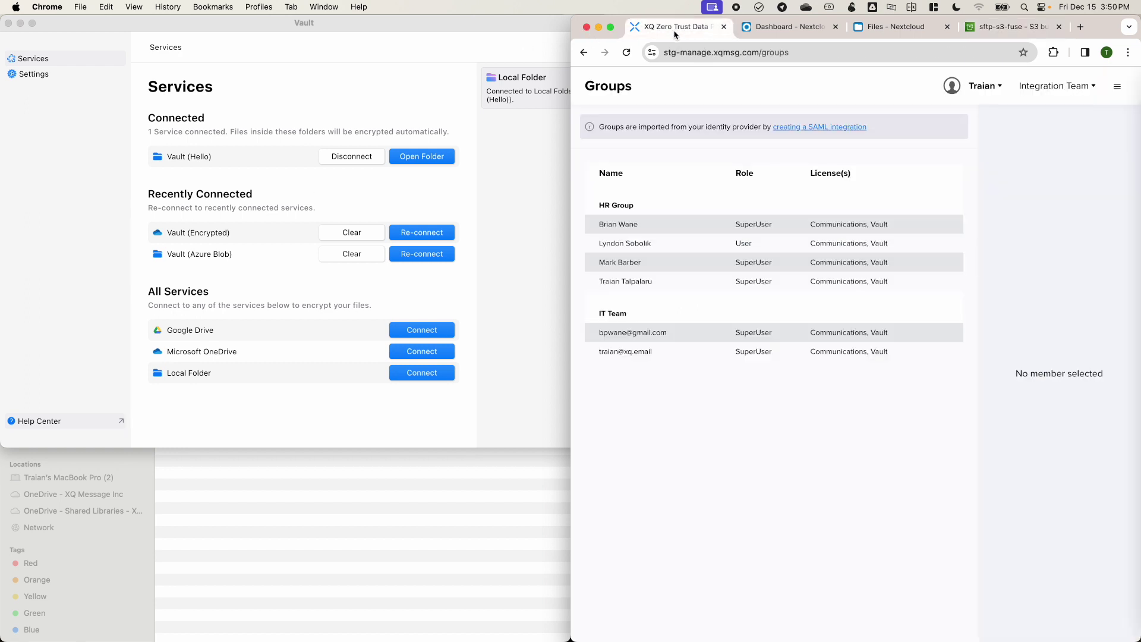
pyautogui.click(1117, 86)
pyautogui.click(976, 181)
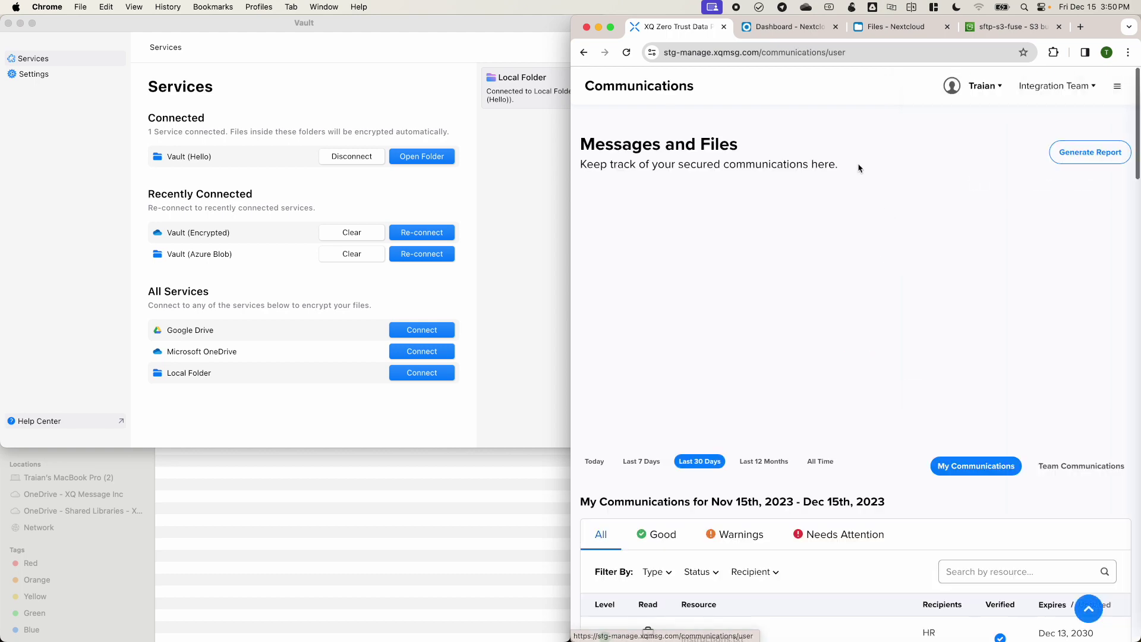
pyautogui.scroll(-5, 808, 178)
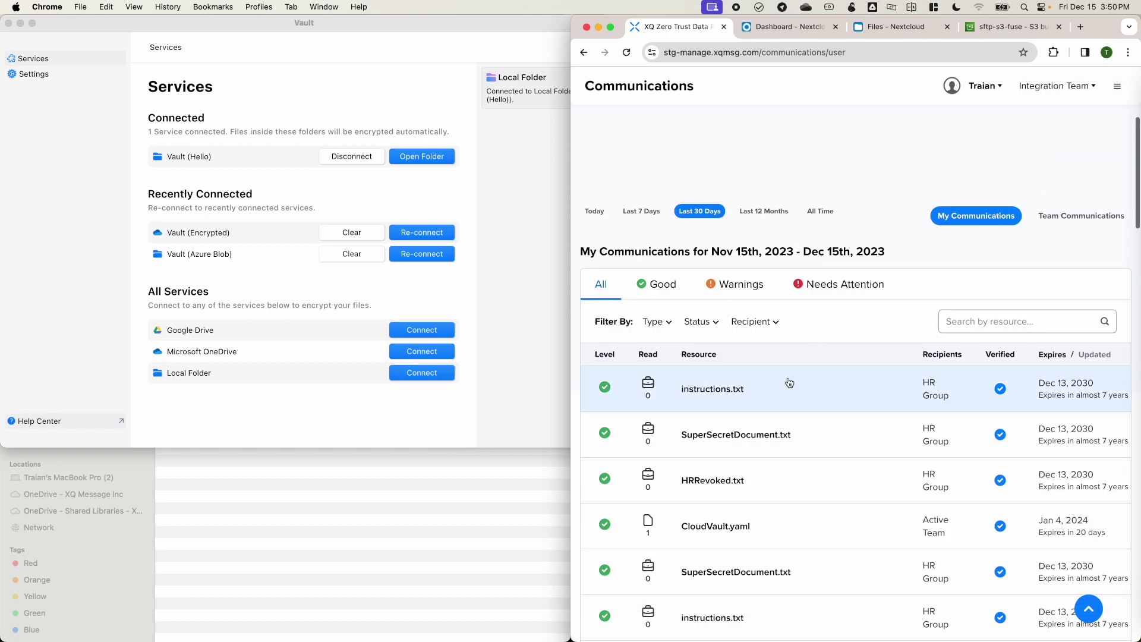
pyautogui.scroll(-1, 791, 380)
pyautogui.scroll(-1, 746, 394)
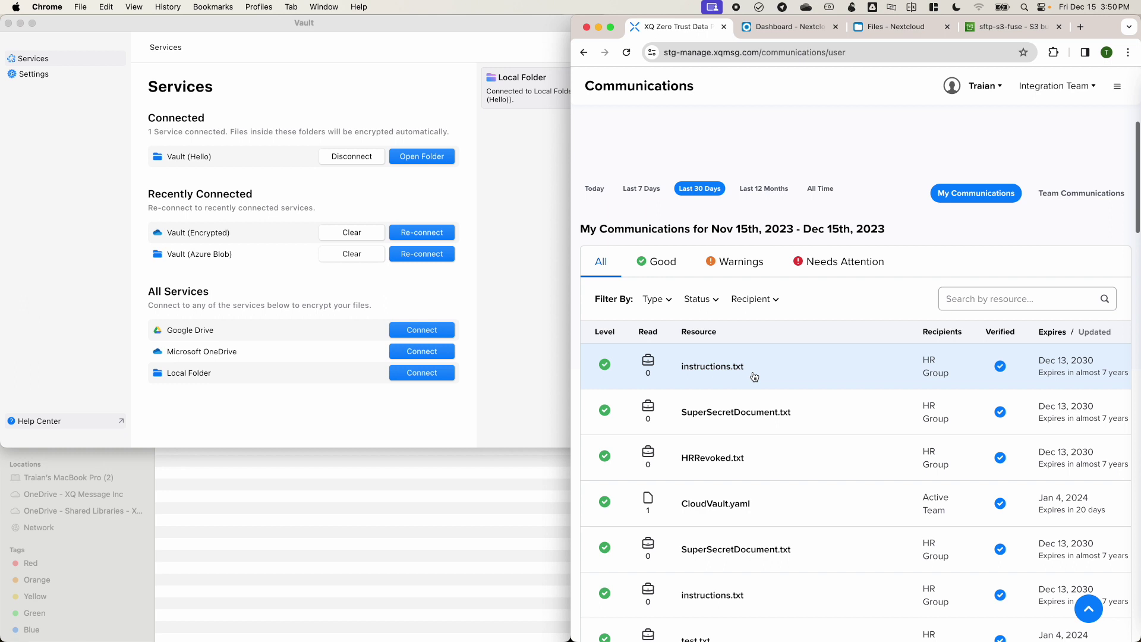
pyautogui.click(743, 472)
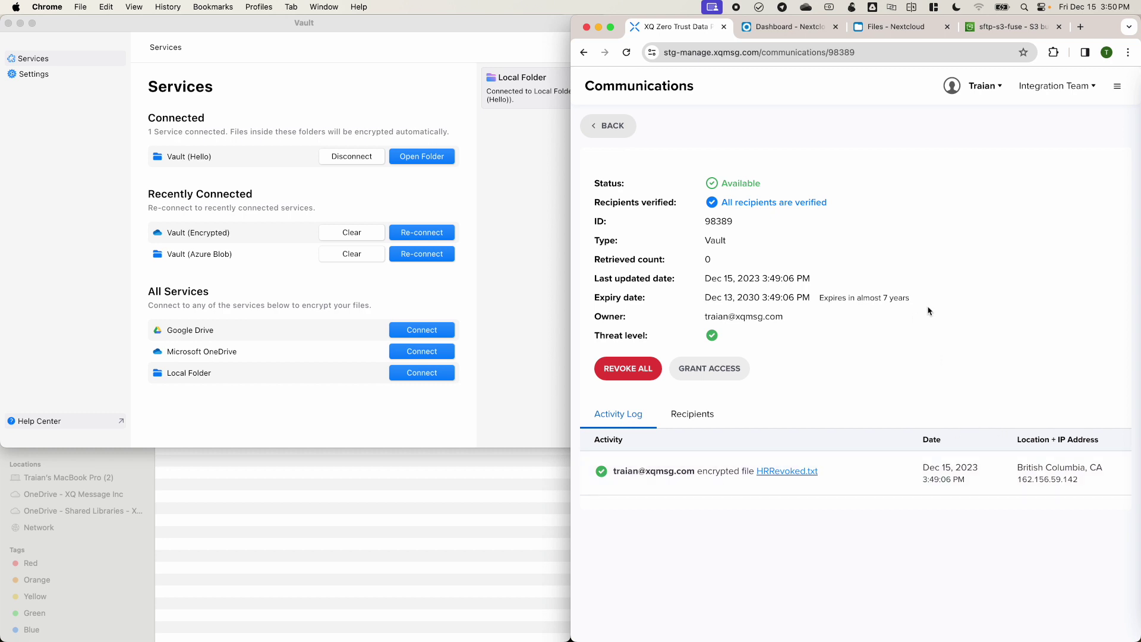
# - Leave the HRRevoked.txt details and open the Policy Manager page to examine the data access policies
pyautogui.click(620, 127)
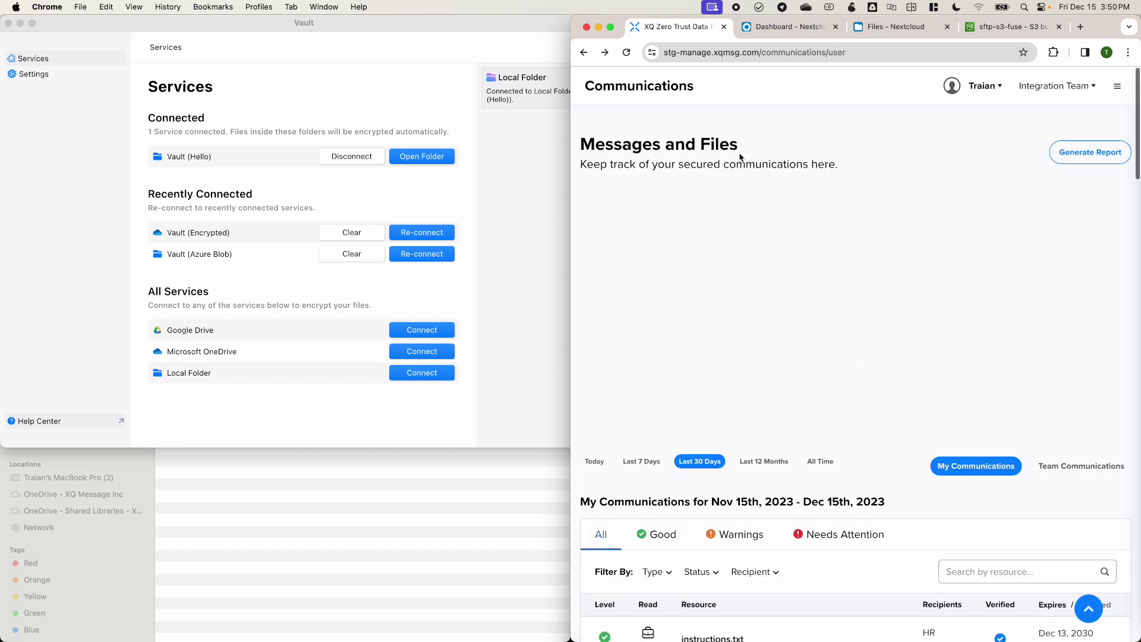
pyautogui.click(1117, 86)
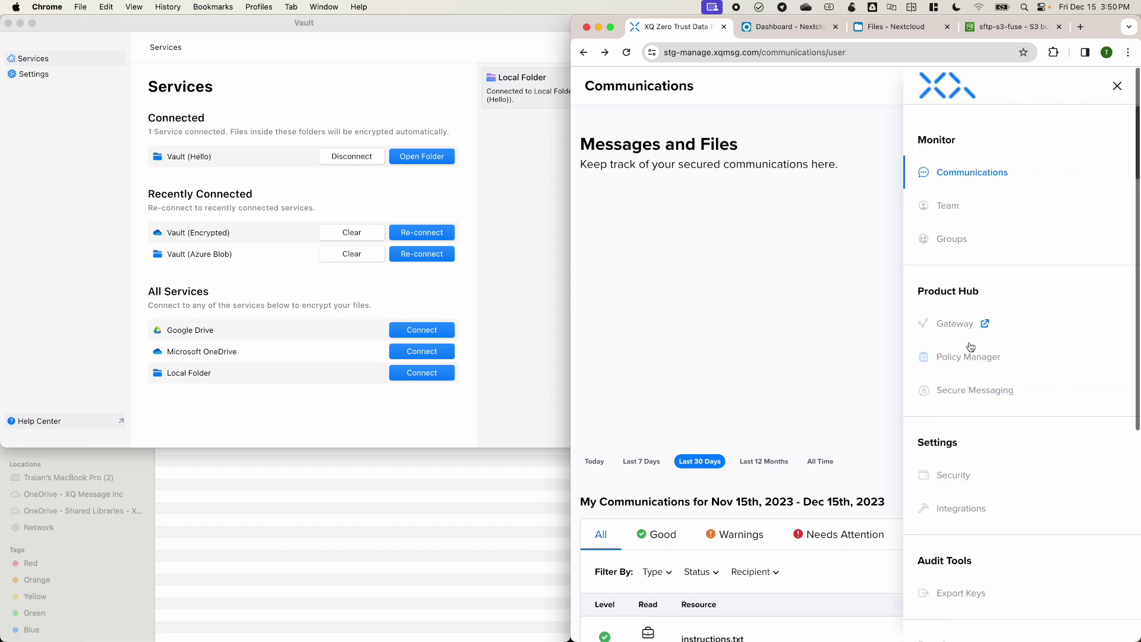
pyautogui.click(971, 365)
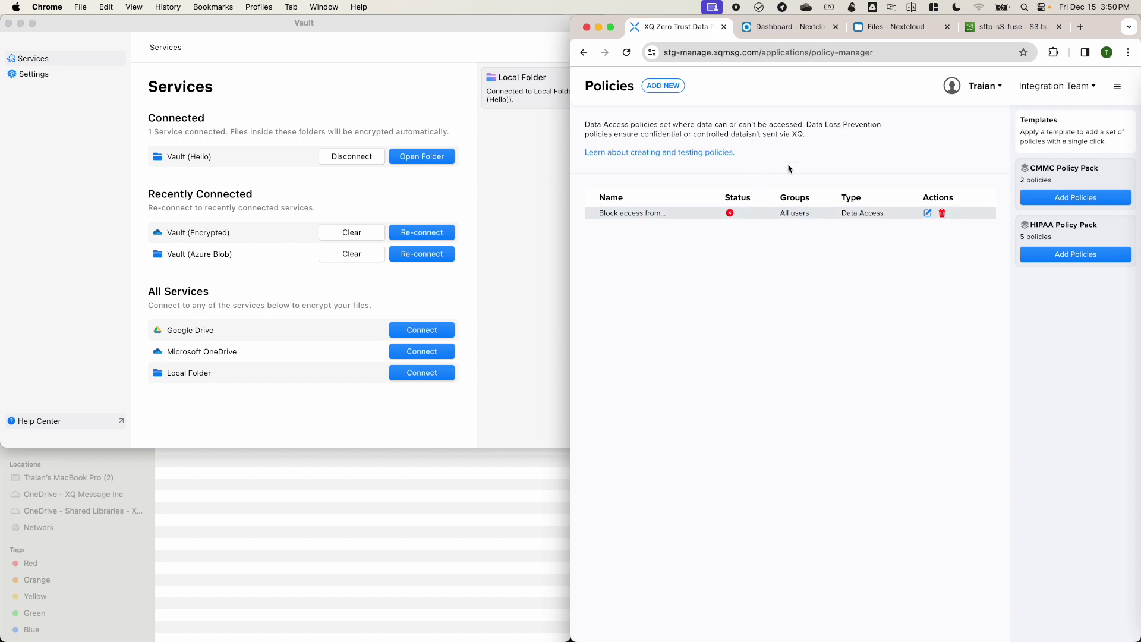
# - Return to Communications, examine the newest instructions.txt entry and its option to revoke all access, and go back to the list
pyautogui.click(1117, 90)
pyautogui.click(981, 171)
pyautogui.scroll(-4, 755, 416)
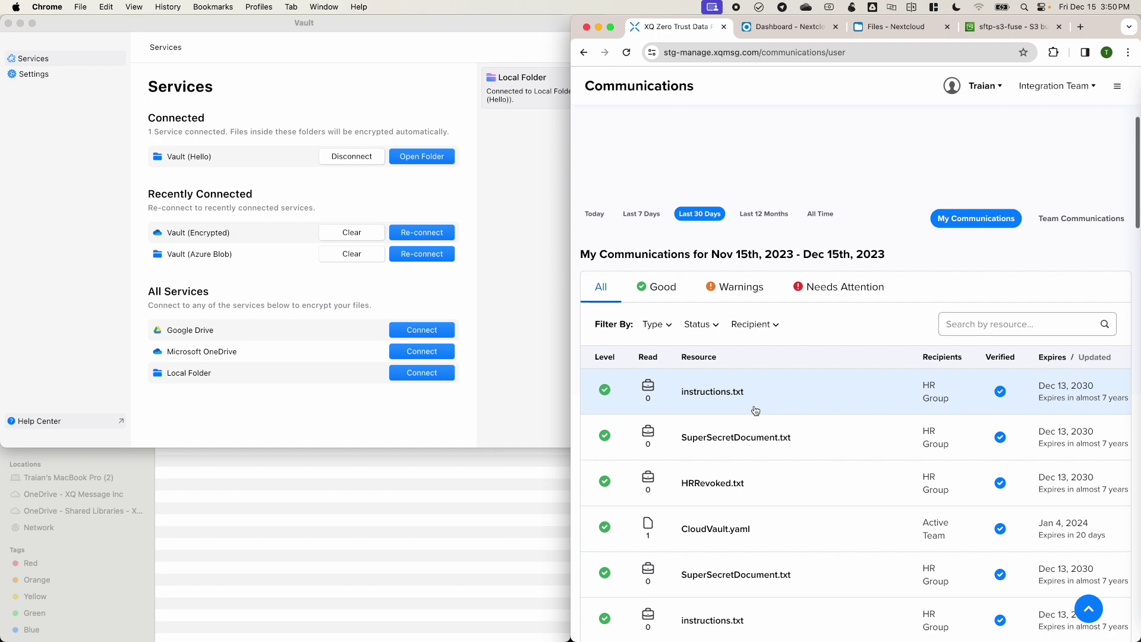
pyautogui.click(753, 409)
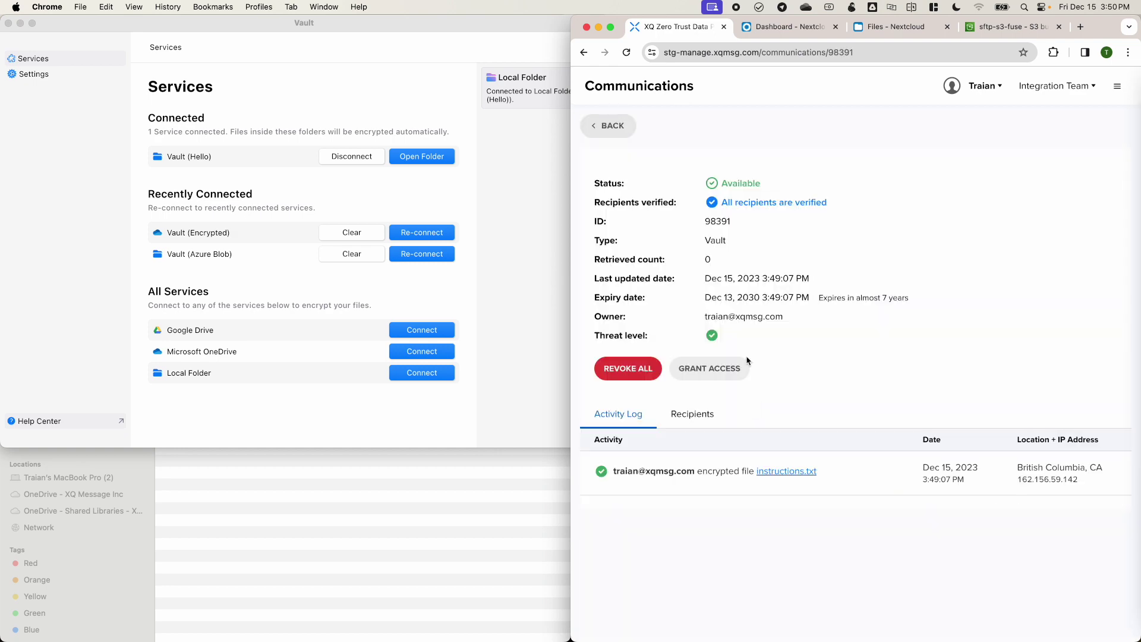
pyautogui.click(623, 376)
pyautogui.click(854, 397)
pyautogui.click(608, 126)
# - Disconnect the Vault (Hello) service in Vault and minimize the Vault window
pyautogui.click(326, 141)
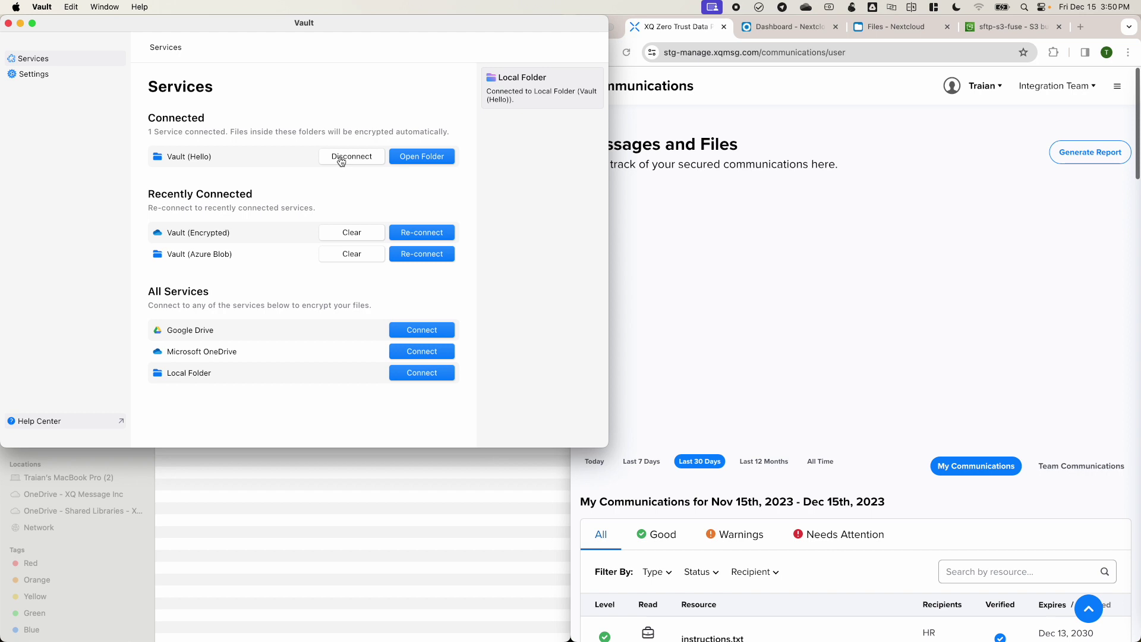
pyautogui.click(341, 159)
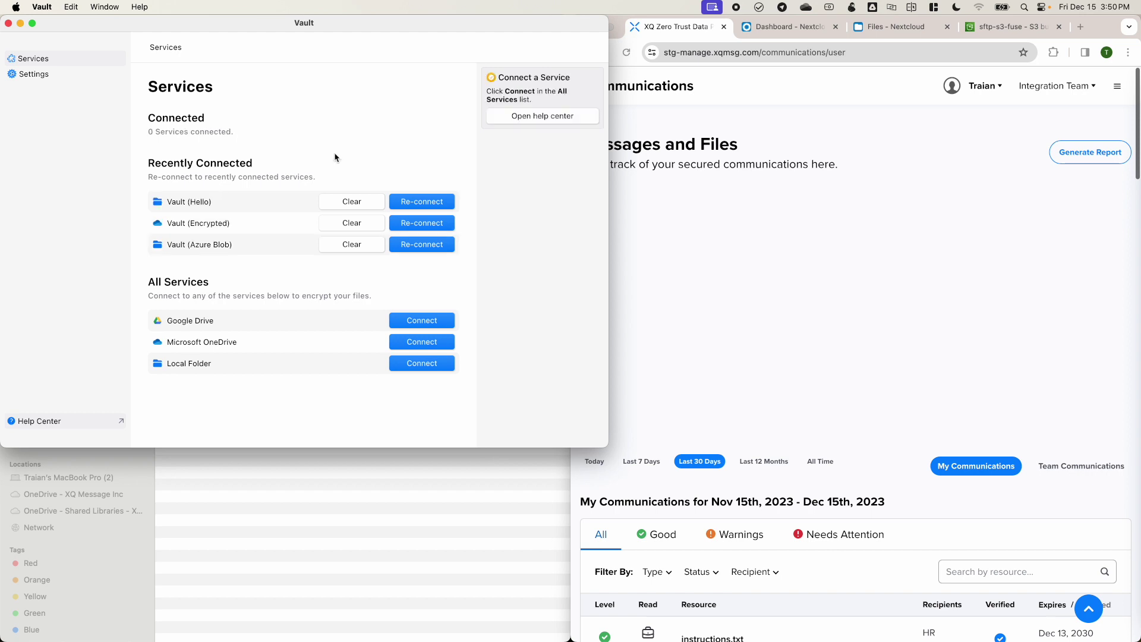
pyautogui.click(21, 27)
# - Switch to Terminal, change to the /xq directory and list its contents to examine fuseTraian.ini and xqfs
pyautogui.click(305, 165)
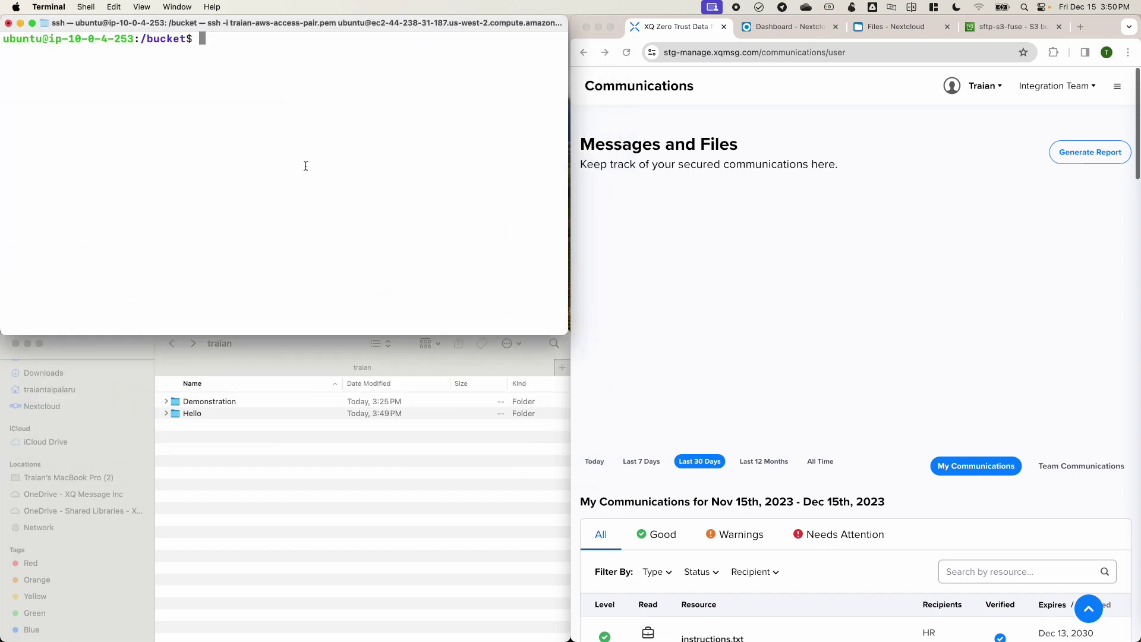
pyautogui.write('cd /xq')
pyautogui.press('Return')
pyautogui.write('ls')
pyautogui.press('Return')
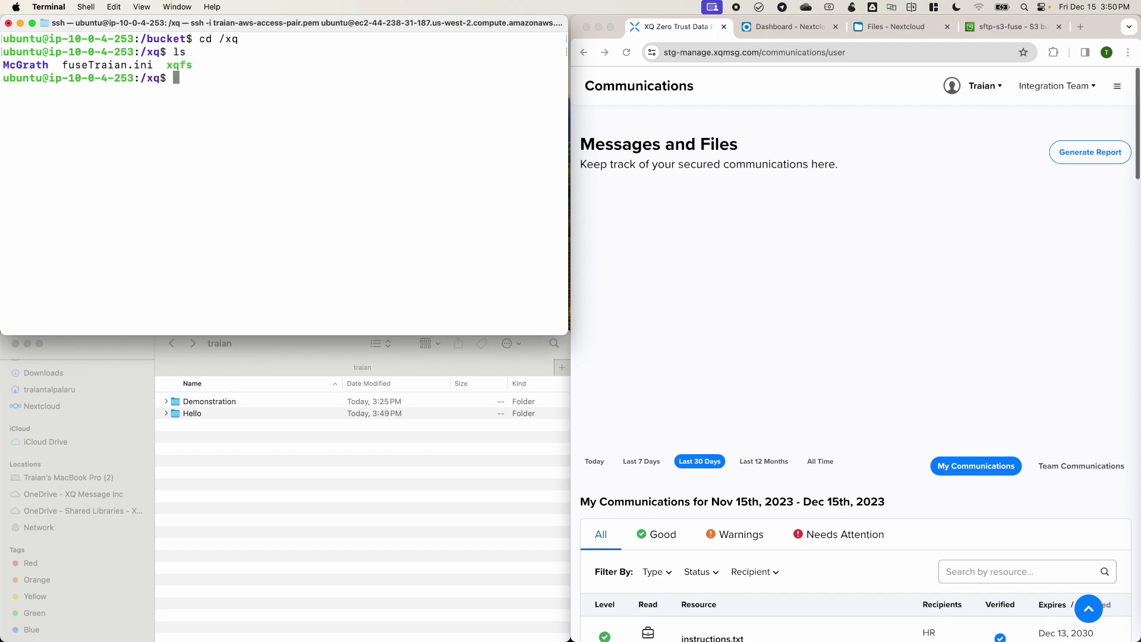
pyautogui.moveTo(168, 64); pyautogui.dragTo(183, 64)
pyautogui.click(189, 70)
pyautogui.moveTo(61, 65); pyautogui.dragTo(155, 66)
pyautogui.click(244, 107)
# - List the contents of the root directory and of its xqBucket directory
pyautogui.write('cd /')
pyautogui.press('Return')
pyautogui.write('ls')
pyautogui.press('Return')
pyautogui.write('cd xqBucket')
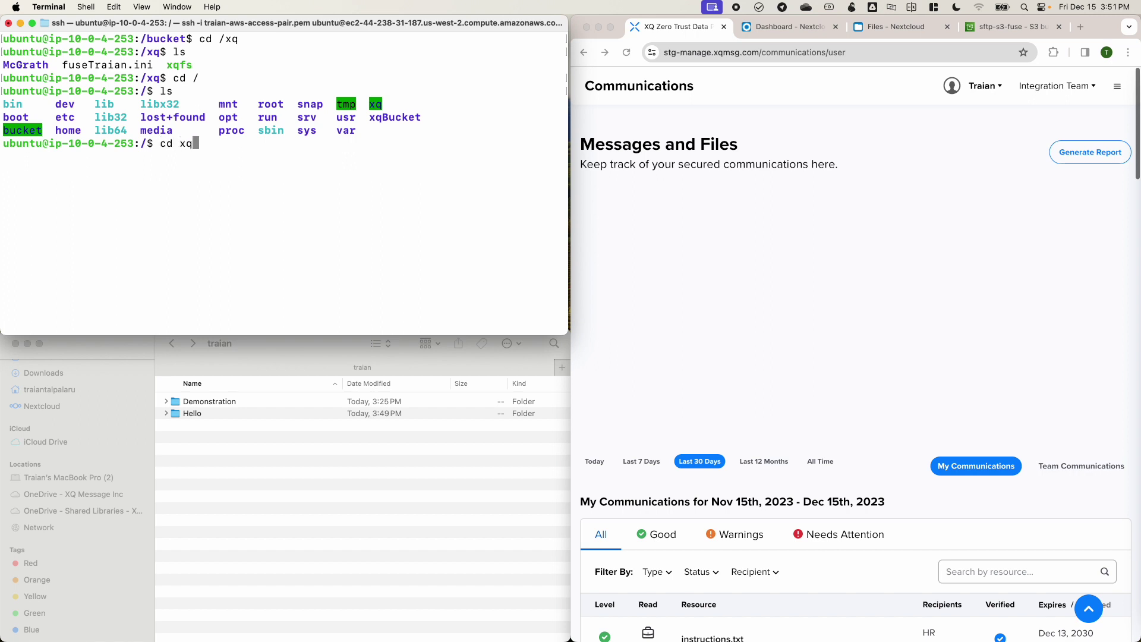
pyautogui.press('Return')
pyautogui.write('ls')
pyautogui.press('Return')
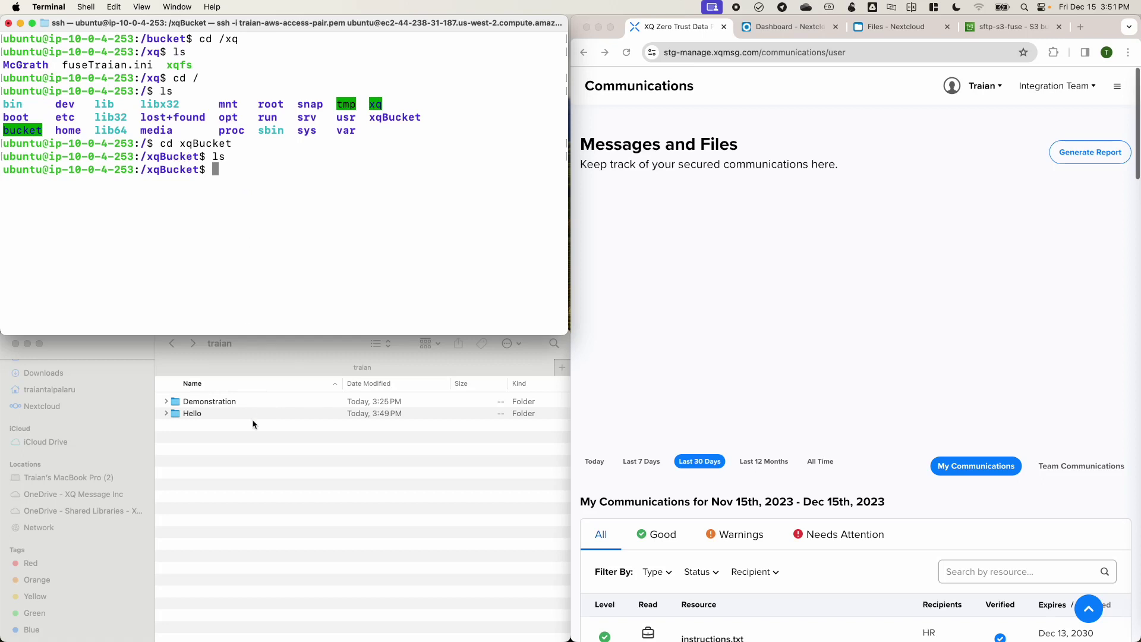
# - Open the BucketXQ folder in Nextcloud Files in the browser and upload instructions.txt from Documents
pyautogui.click(250, 470)
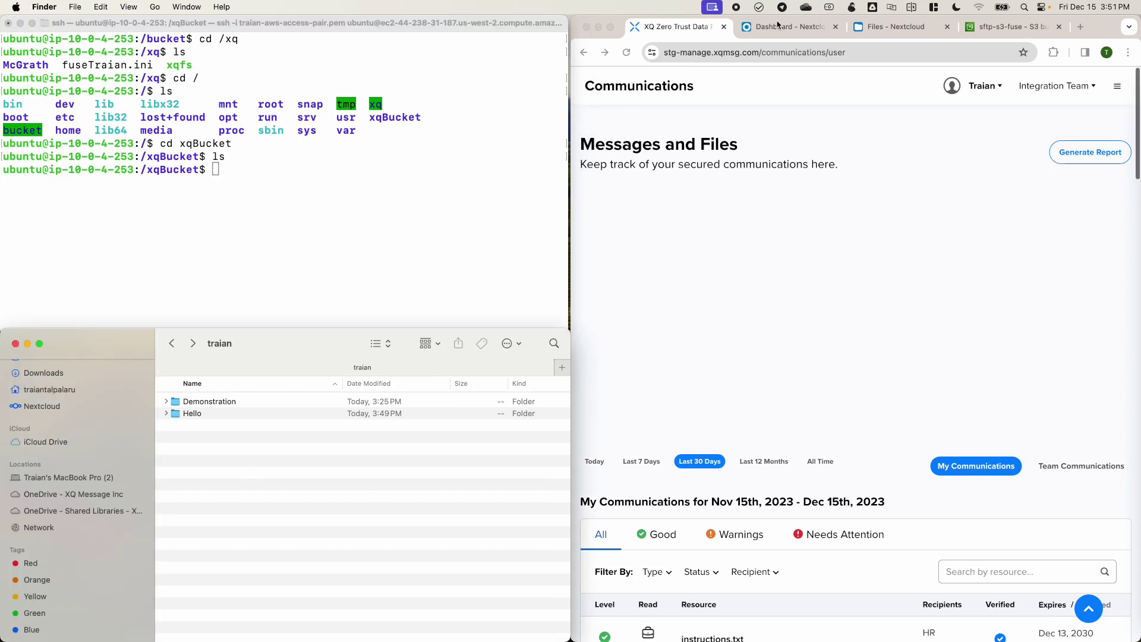
pyautogui.click(893, 27)
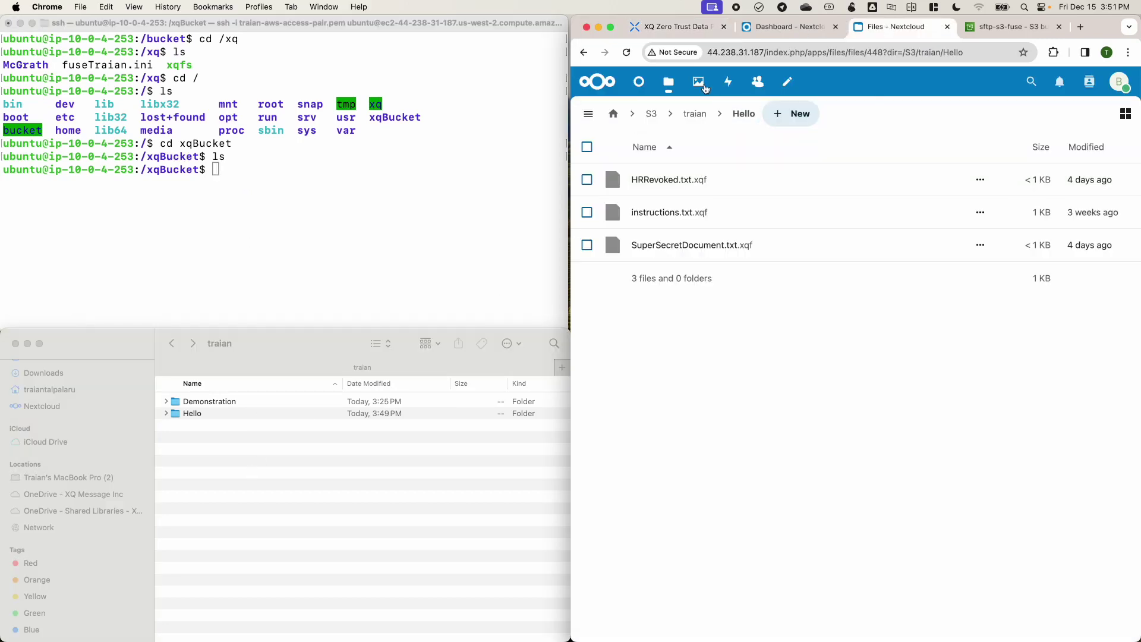
pyautogui.click(668, 83)
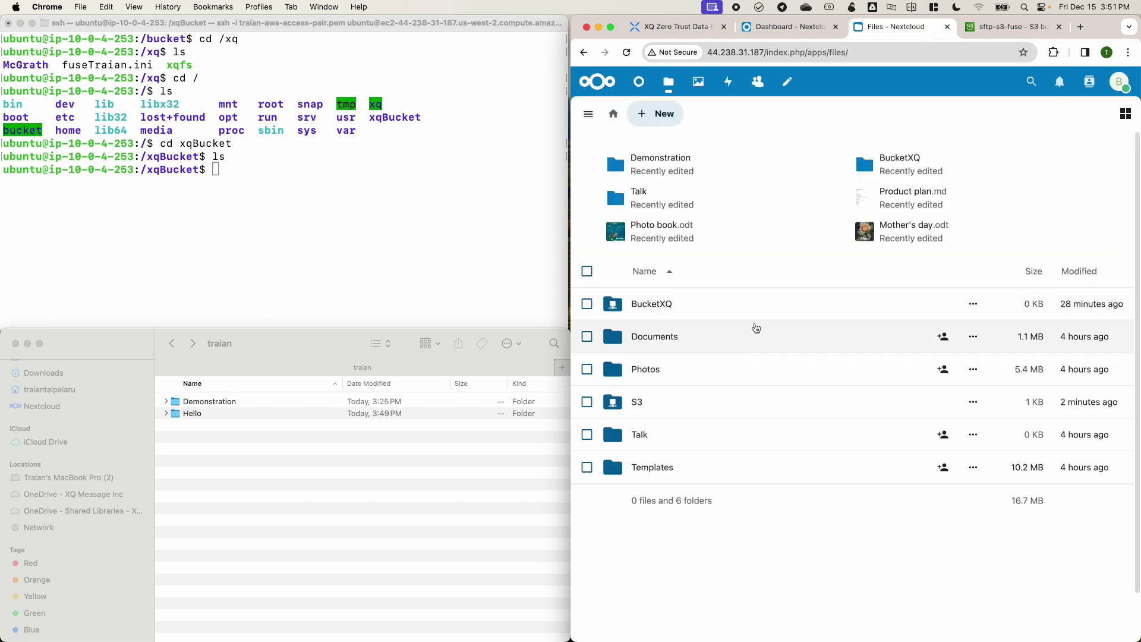
pyautogui.click(658, 308)
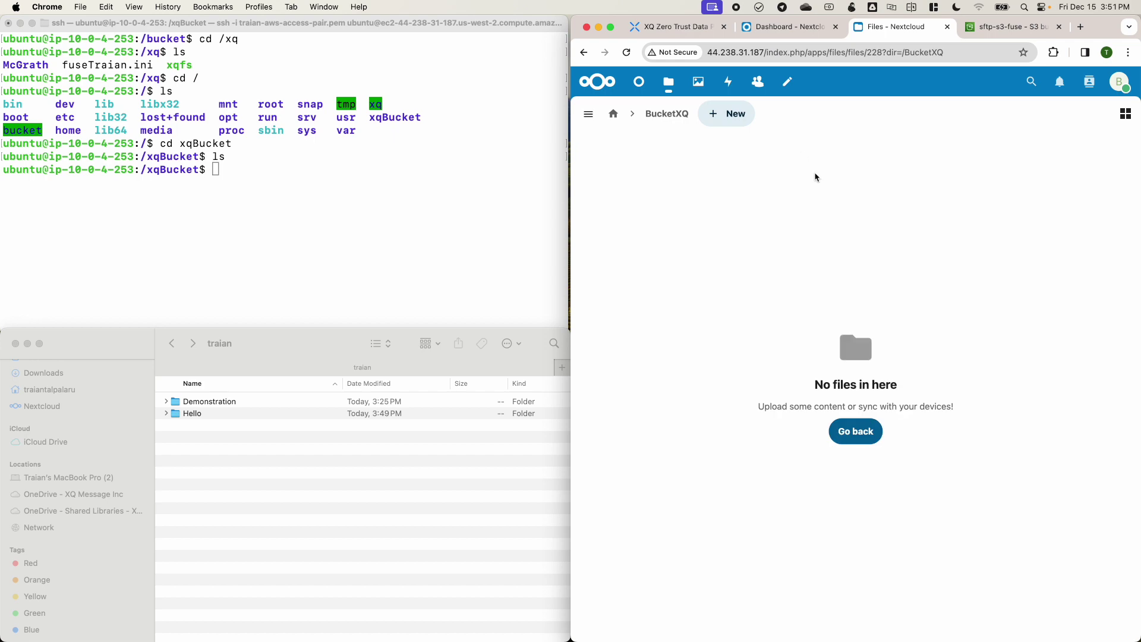
pyautogui.click(726, 115)
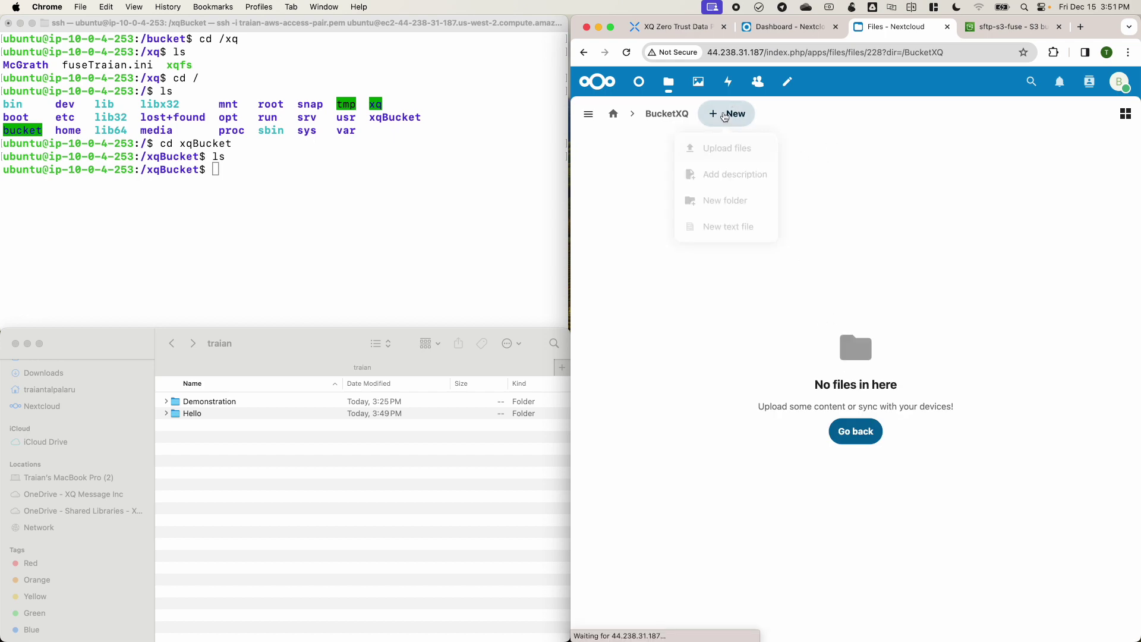
pyautogui.click(726, 149)
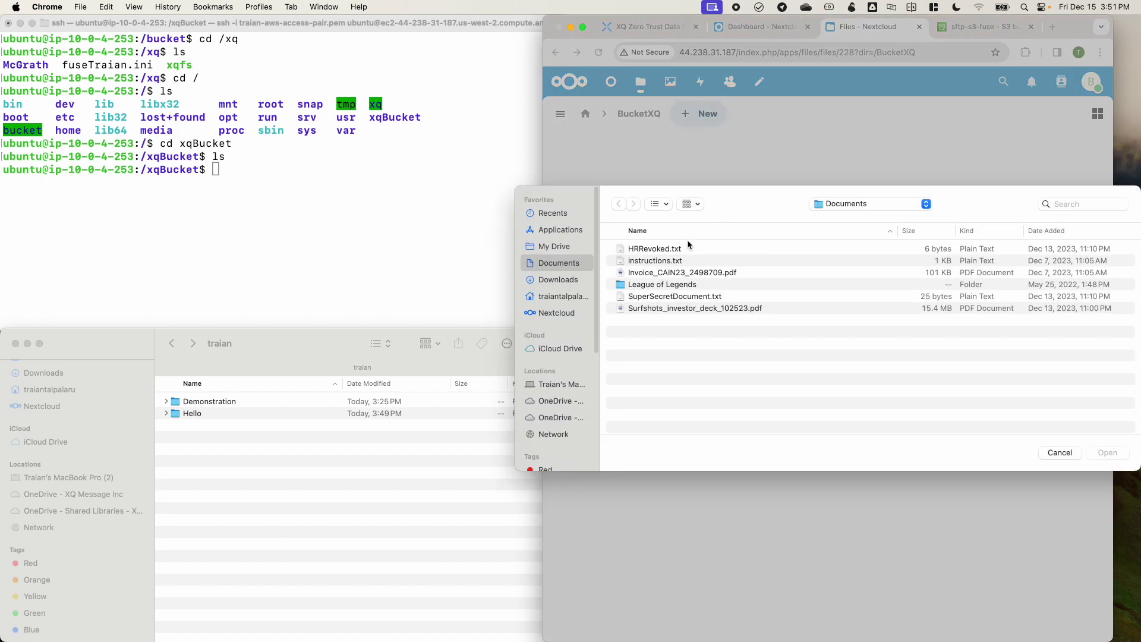
pyautogui.doubleClick(676, 261)
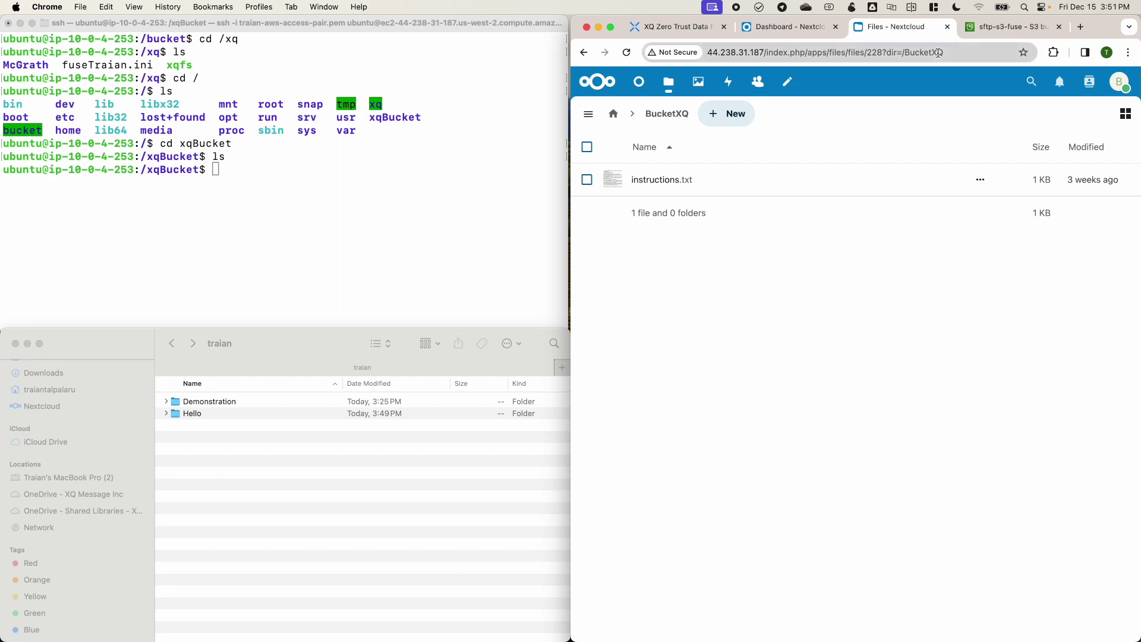
# - Switch to the S3 console and open the Demonstration/ folder beside Hello/ to examine the uploaded object
pyautogui.click(998, 27)
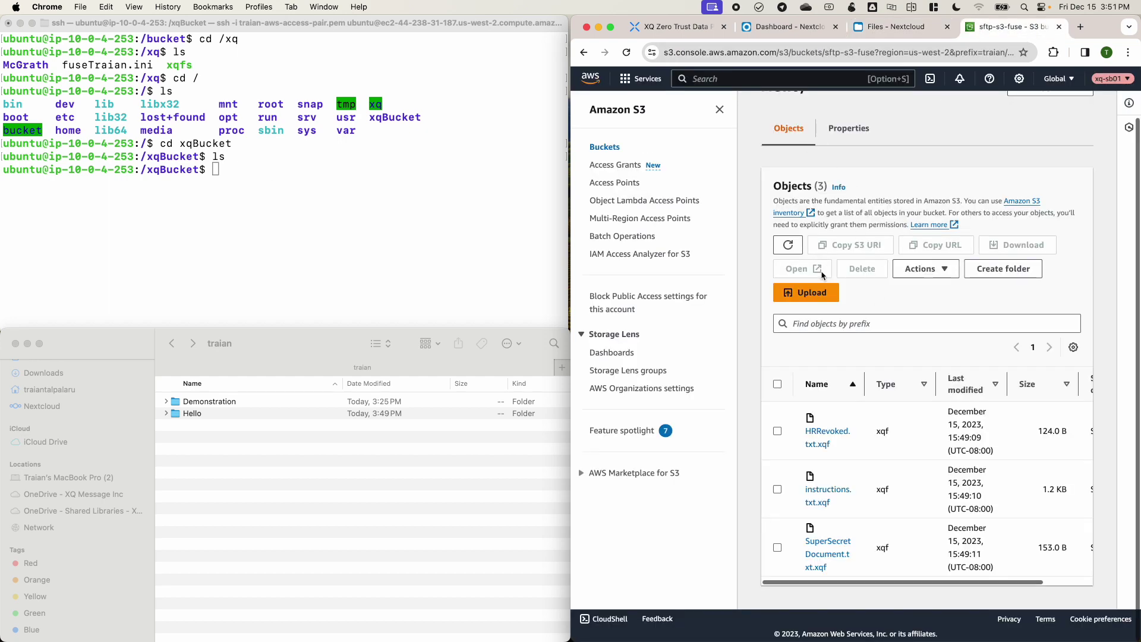
pyautogui.scroll(2, 813, 241)
pyautogui.click(939, 116)
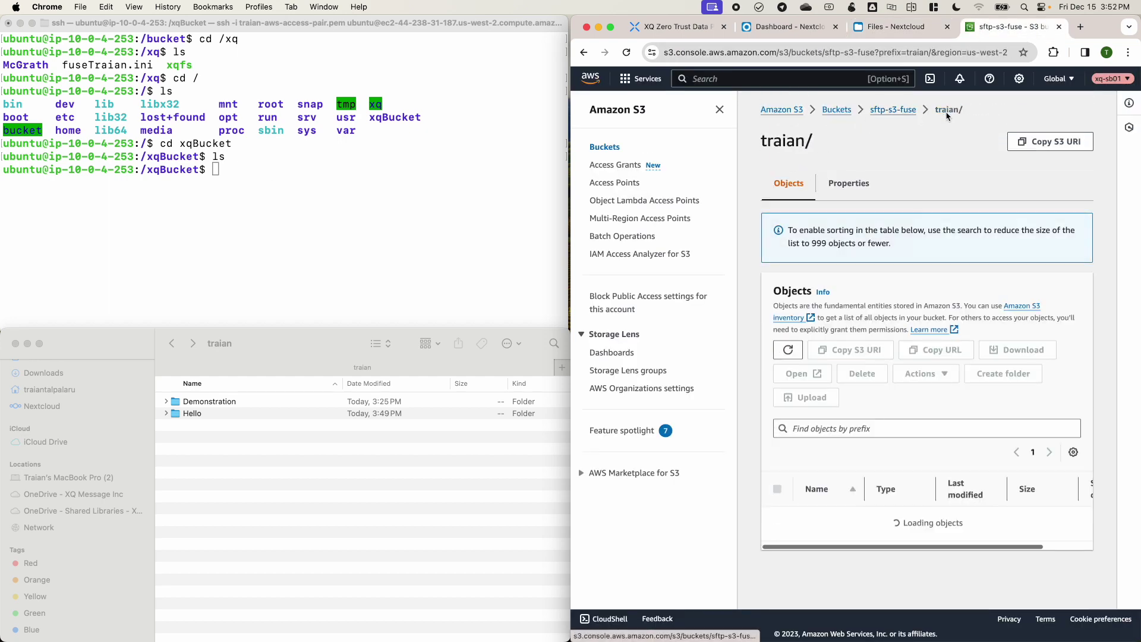
pyautogui.click(813, 489)
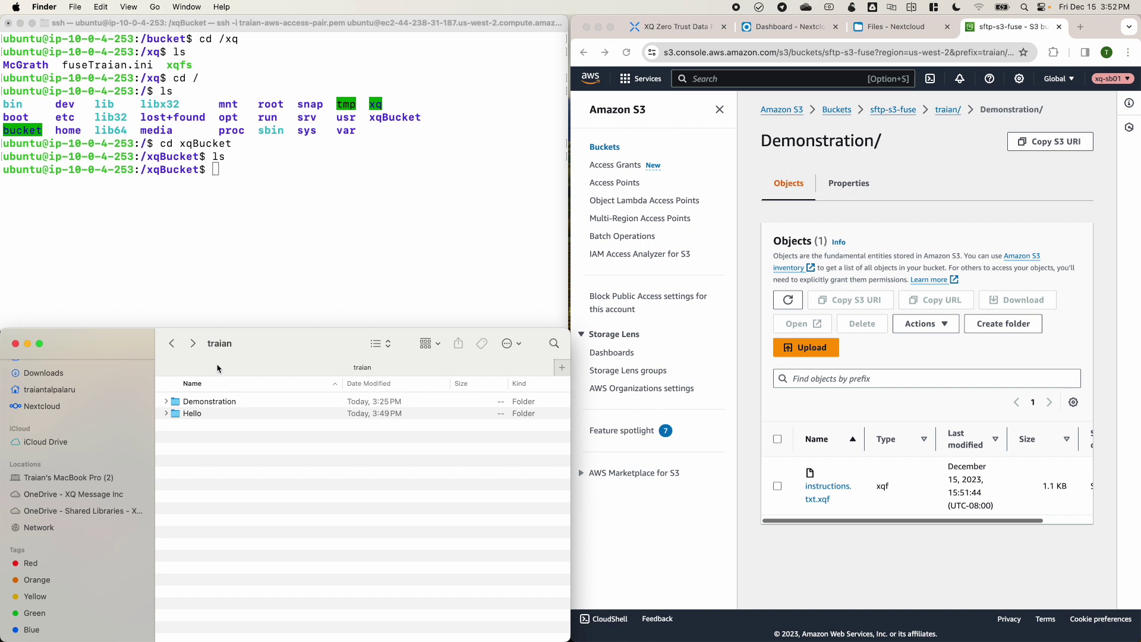
# - Open the BucketXQ folder in Finder's synced Nextcloud location and add HRRevoked.txt to it
pyautogui.click(171, 344)
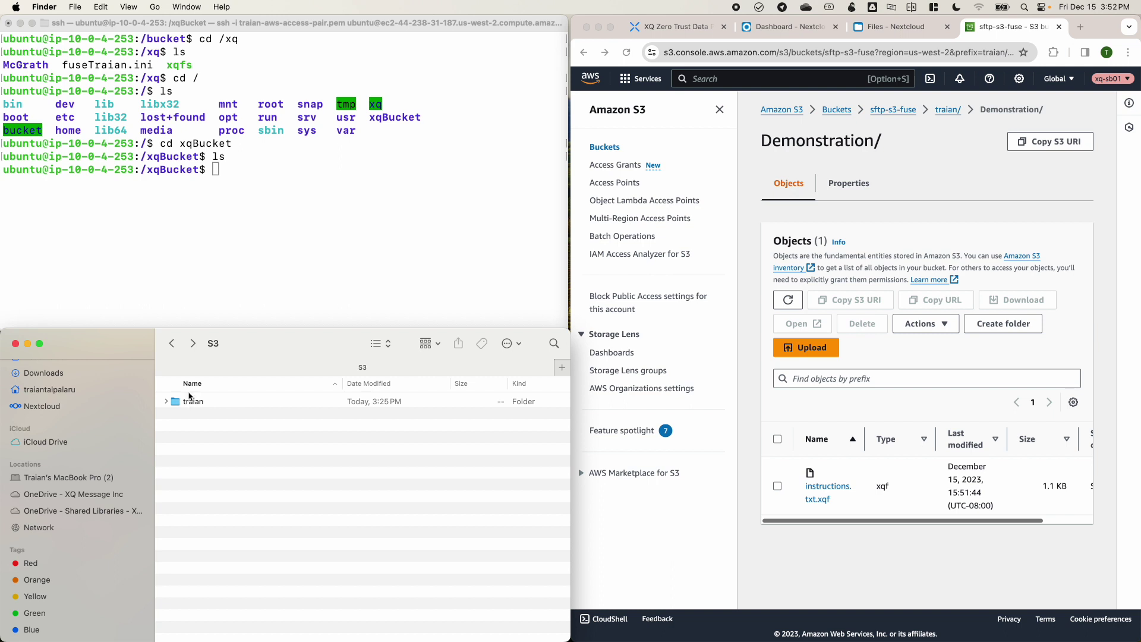
pyautogui.press('super+bracketleft')
pyautogui.click(207, 404)
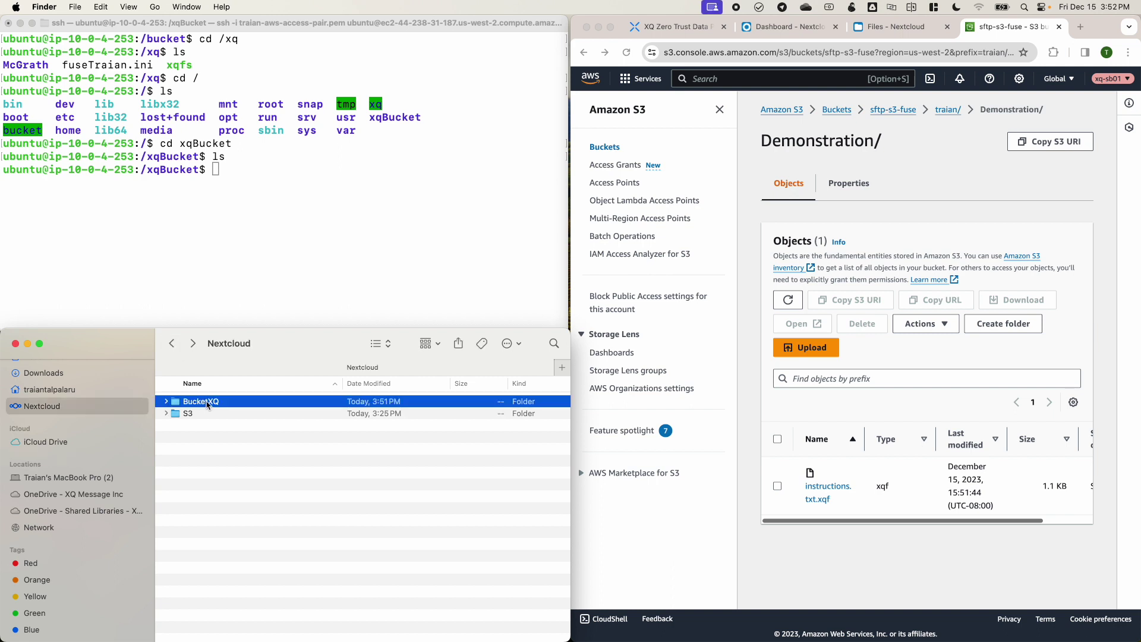
pyautogui.doubleClick(208, 403)
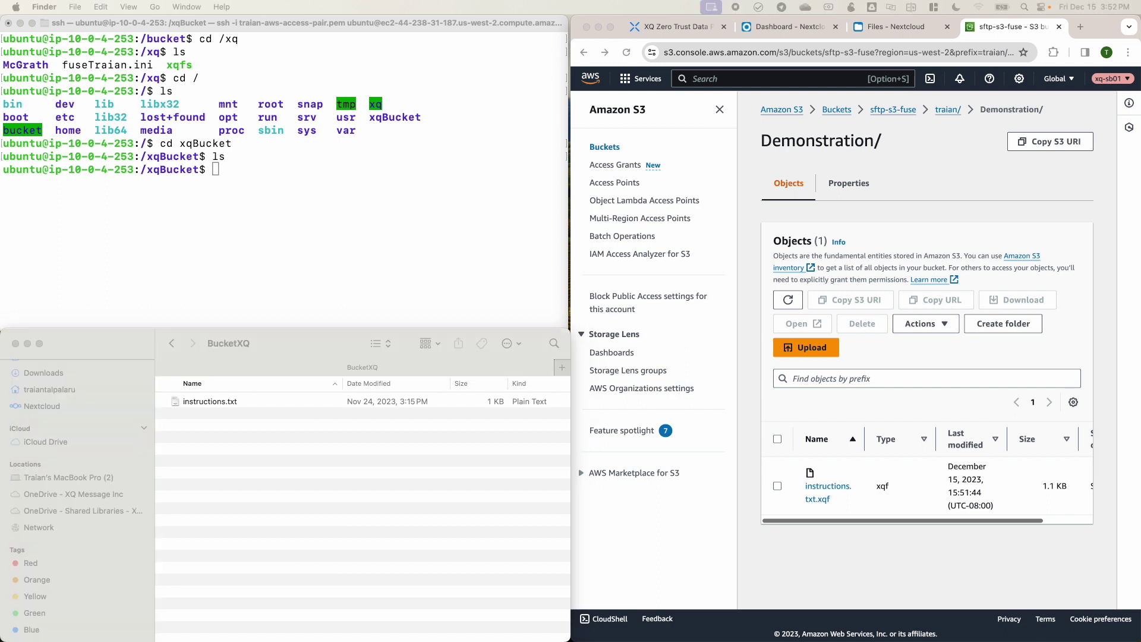
pyautogui.moveTo(0, 404); pyautogui.dragTo(256, 474)
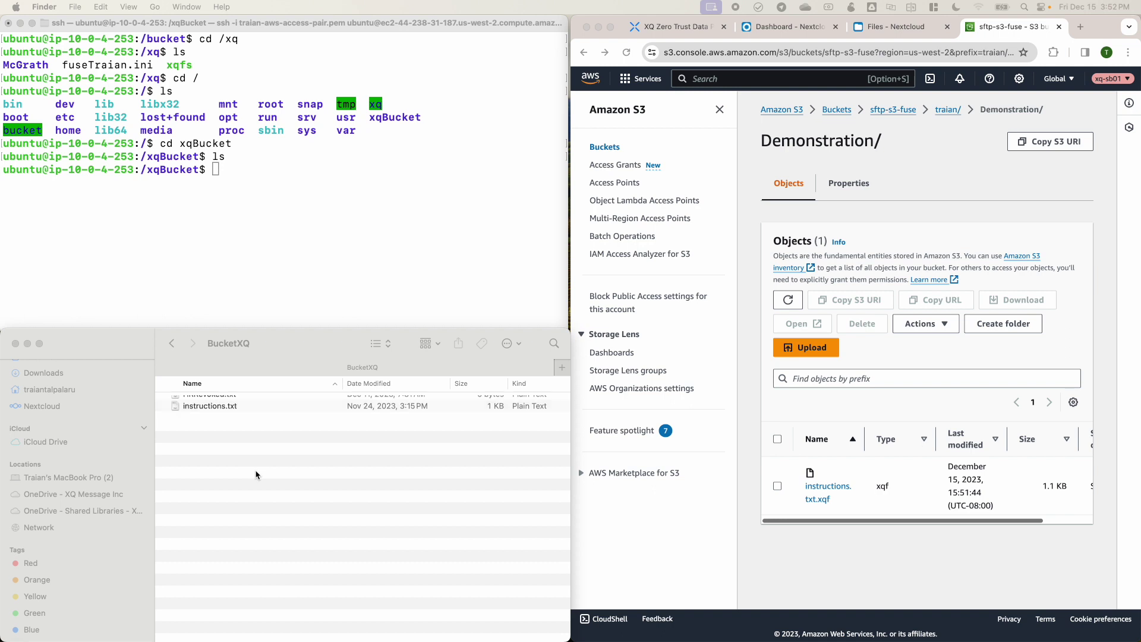
pyautogui.click(259, 480)
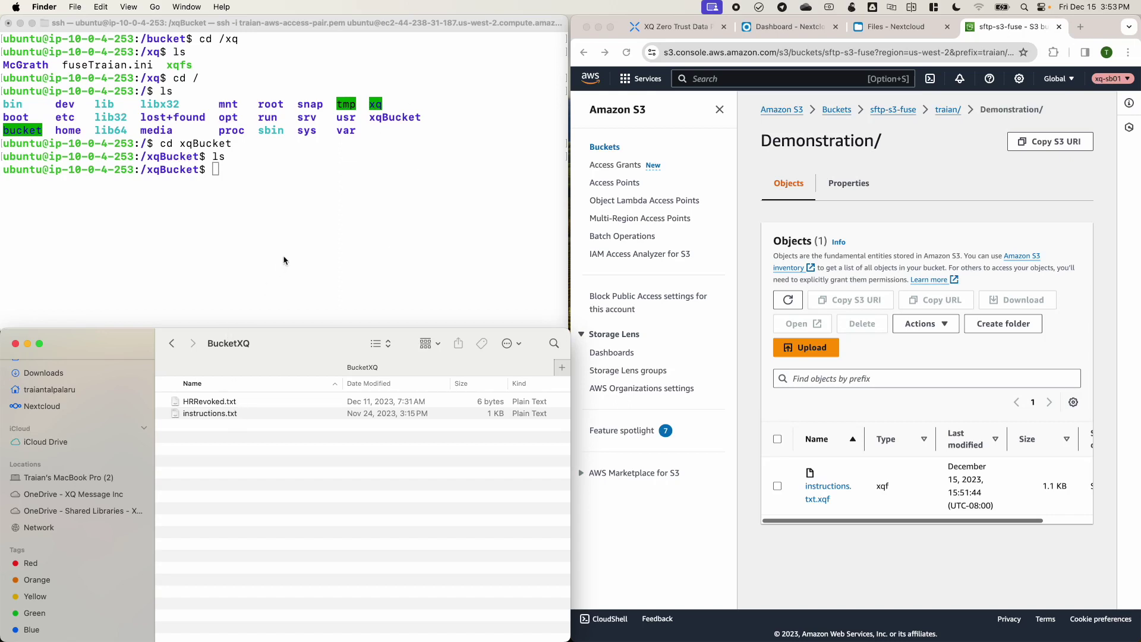
# - Refresh the object list of the Demonstration/ folder in the S3 console
pyautogui.click(787, 299)
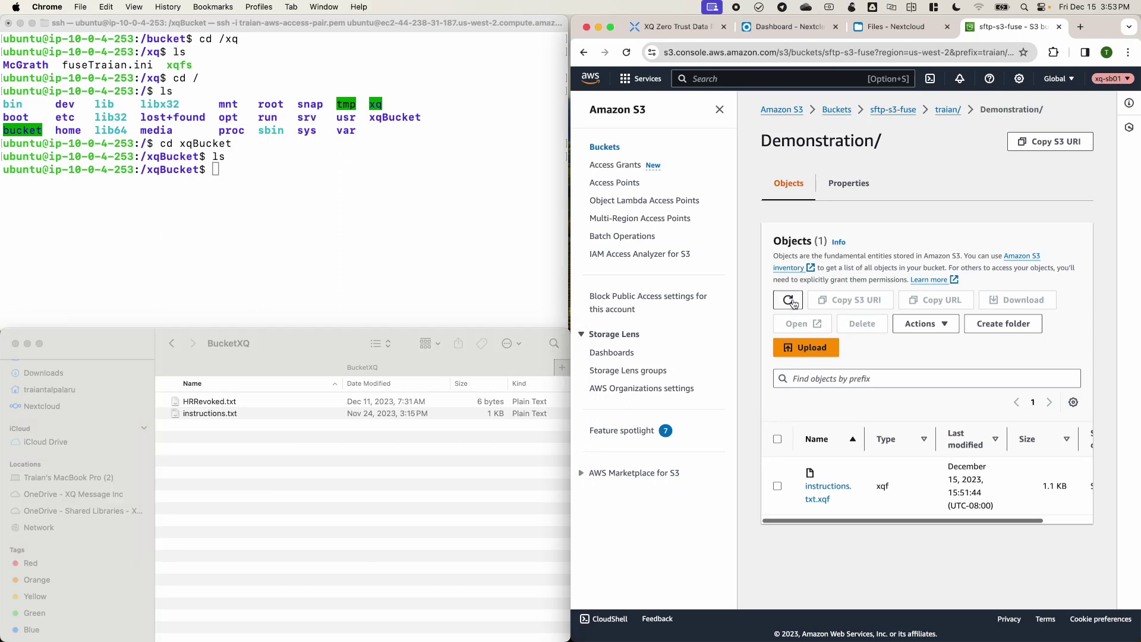